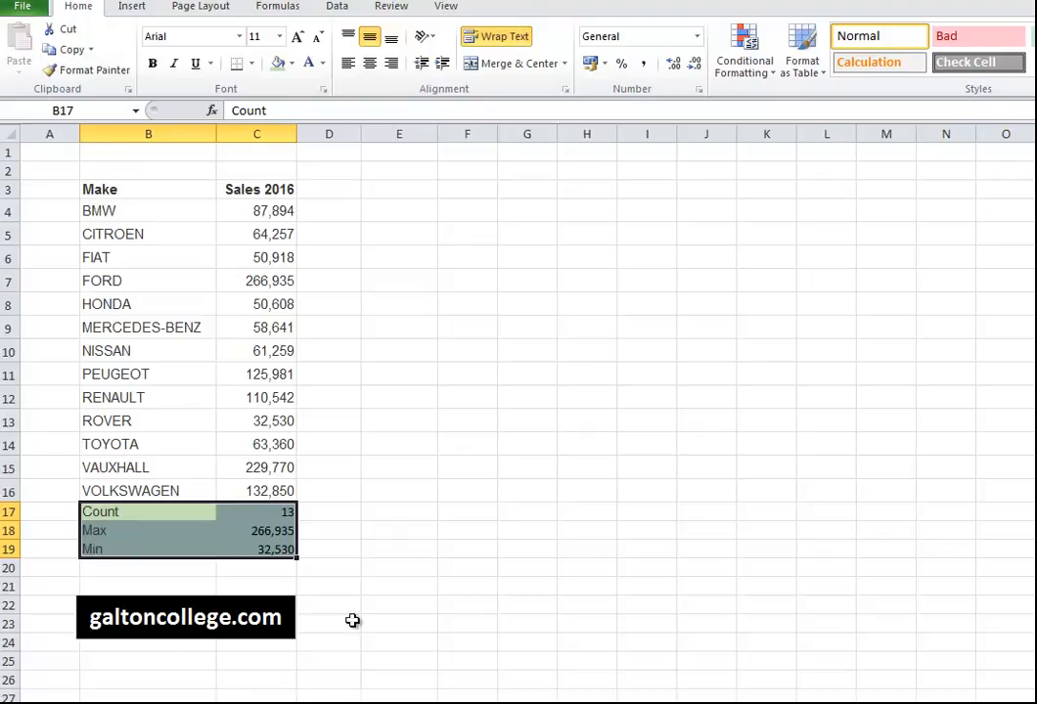
# Review the COUNT, MAX and MIN summary formulas in C17, C18 and C19.
pyautogui.click(283, 513)
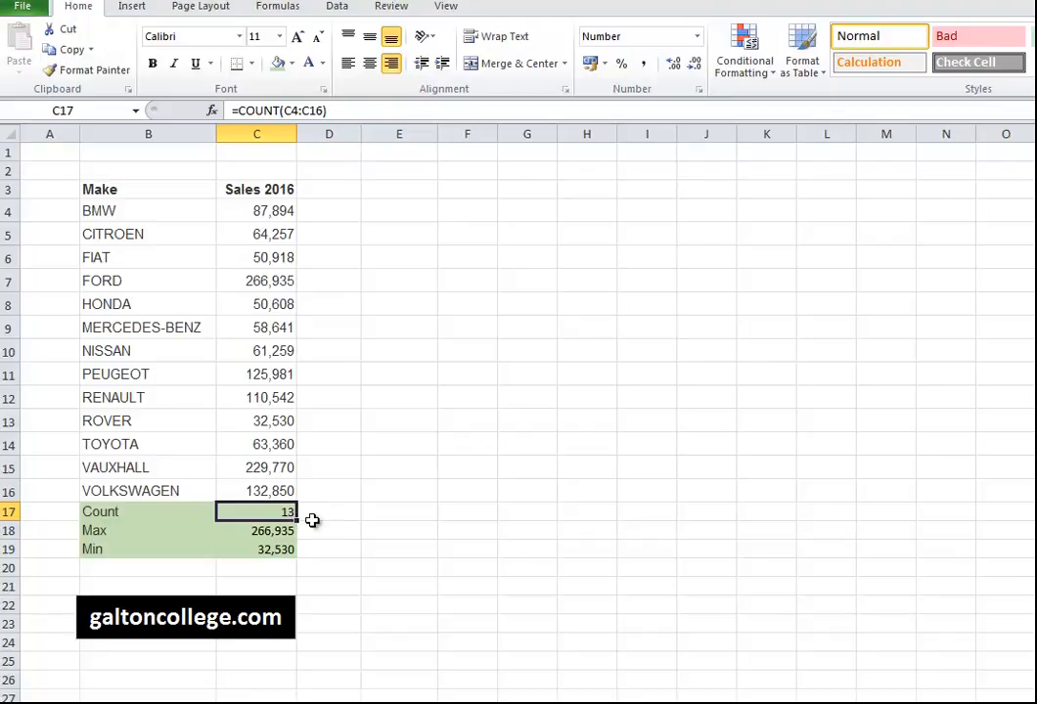
pyautogui.click(267, 533)
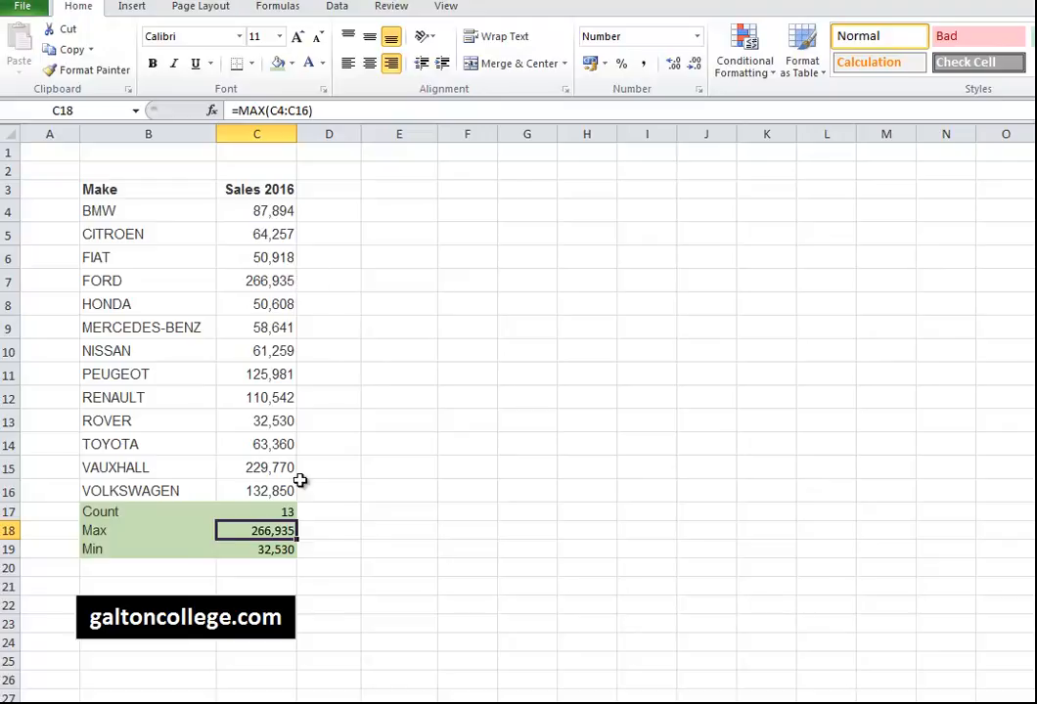
pyautogui.click(265, 550)
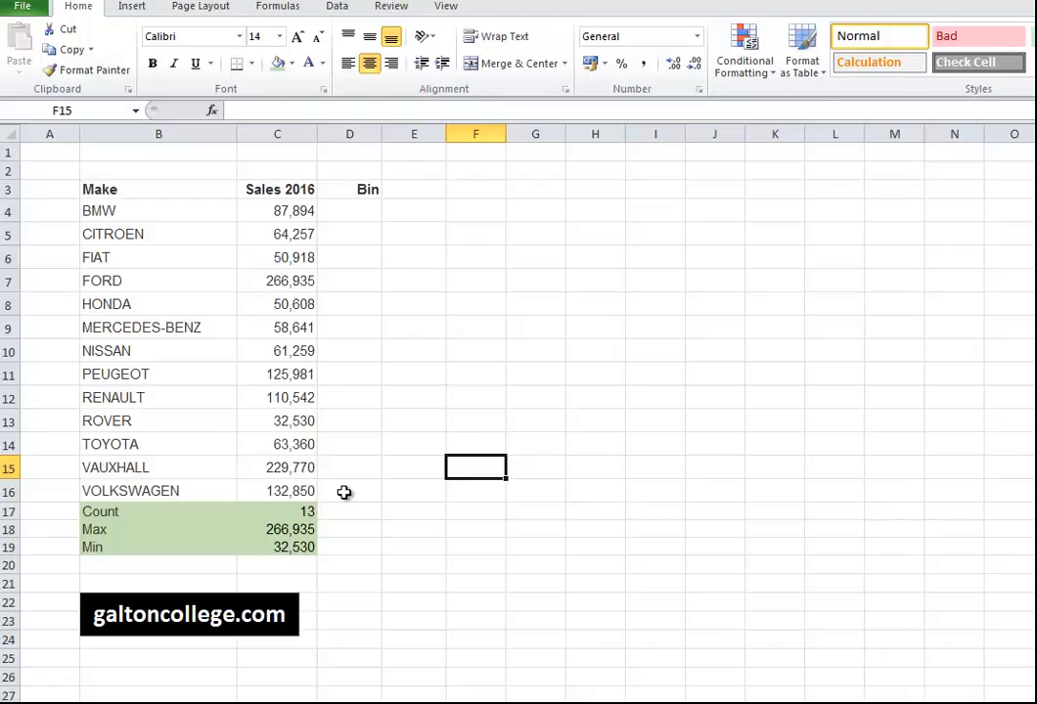
pyautogui.click(342, 213)
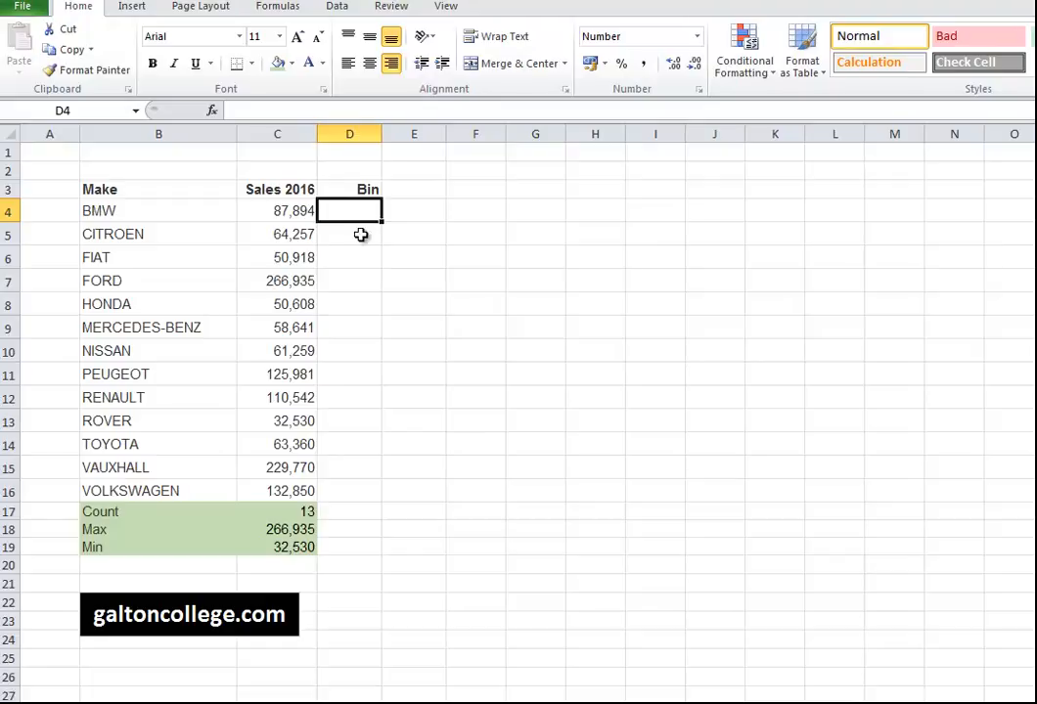
pyautogui.click(361, 234)
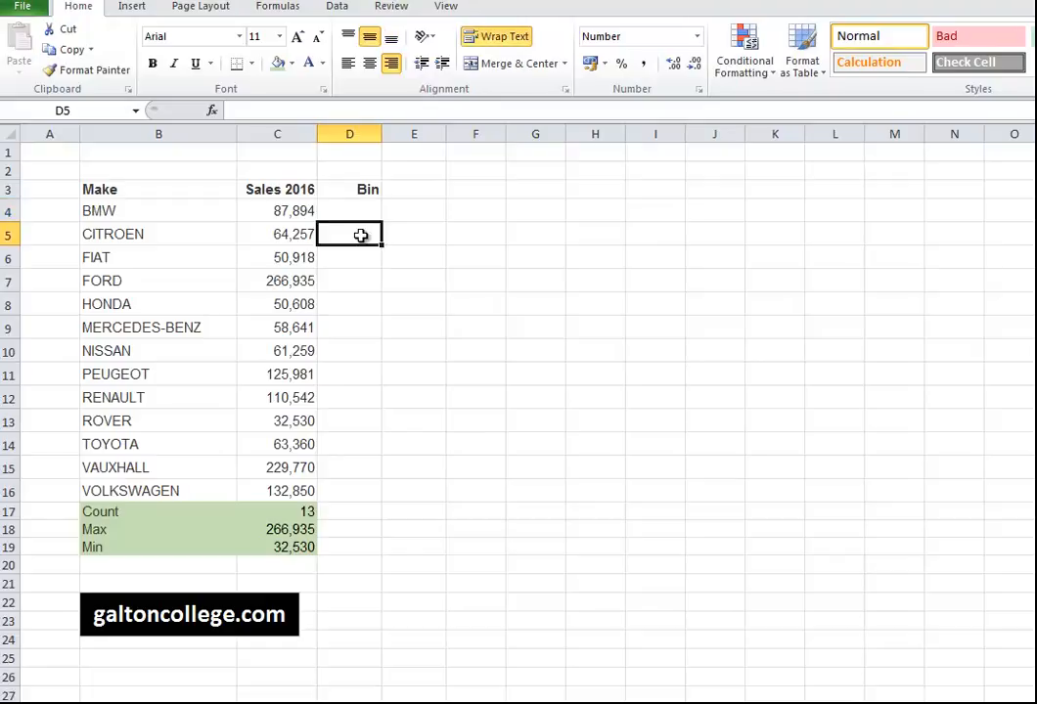
pyautogui.click(361, 265)
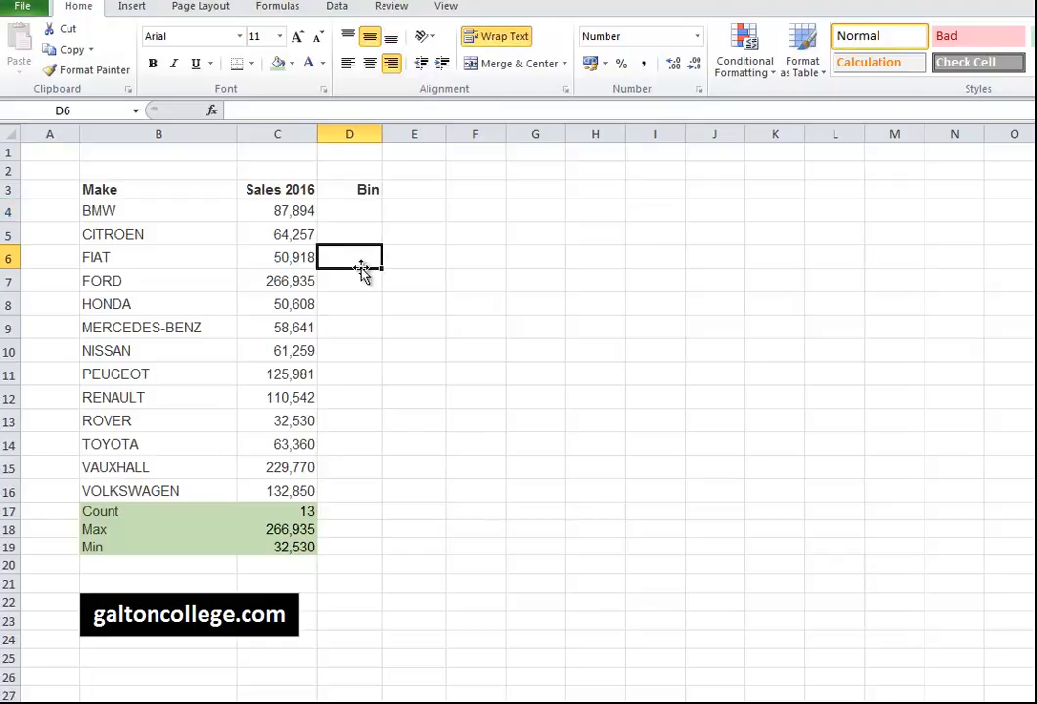
pyautogui.click(362, 214)
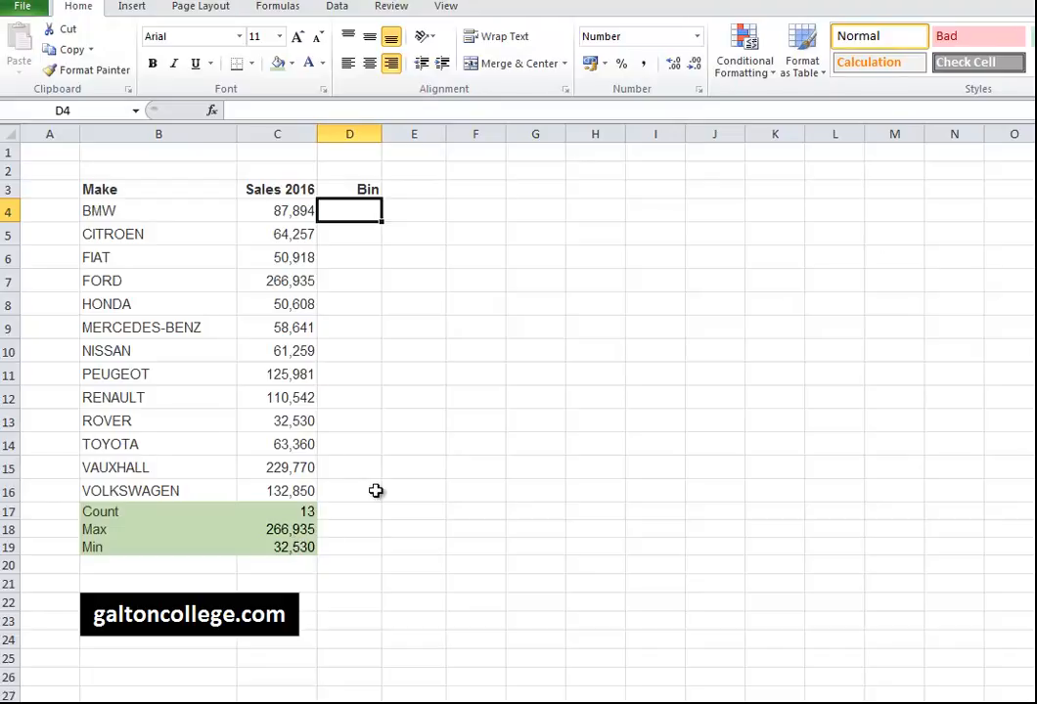
pyautogui.click(289, 547)
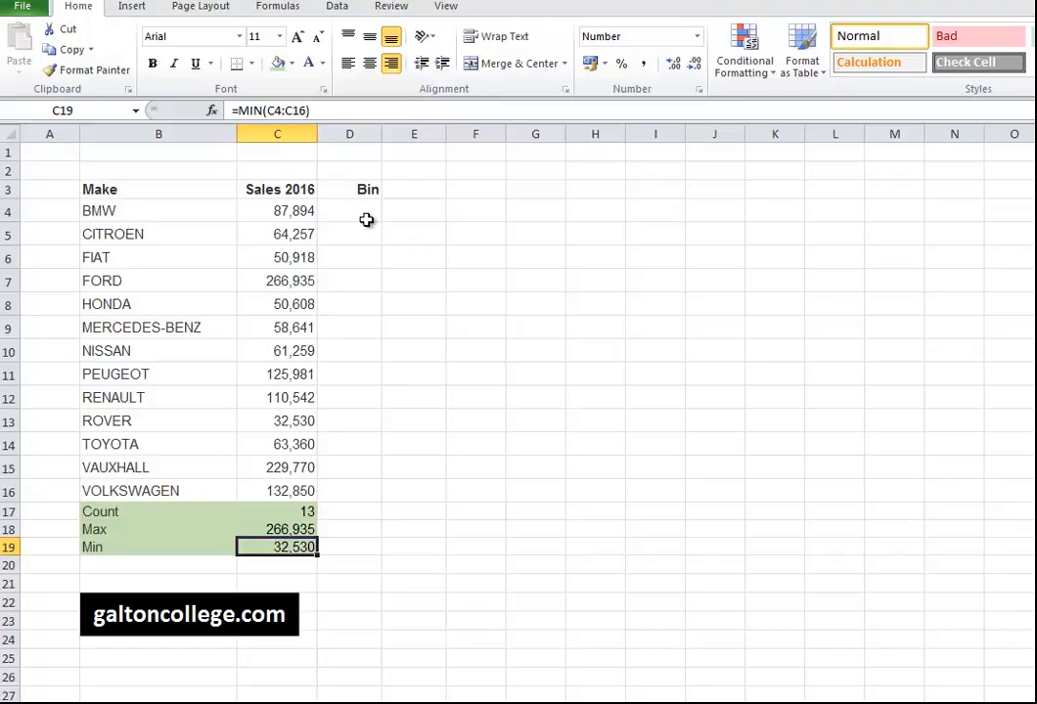
pyautogui.click(366, 214)
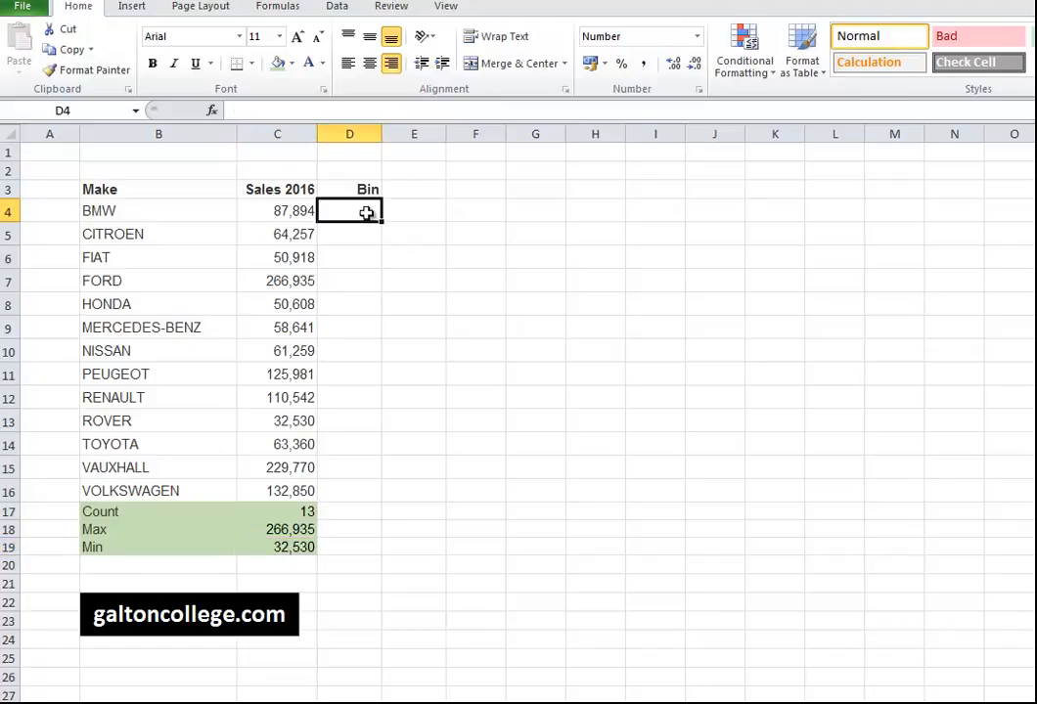
# Enter =C19 in D4 so the first bin equals the minimum sales, 32,530.
pyautogui.write('=')
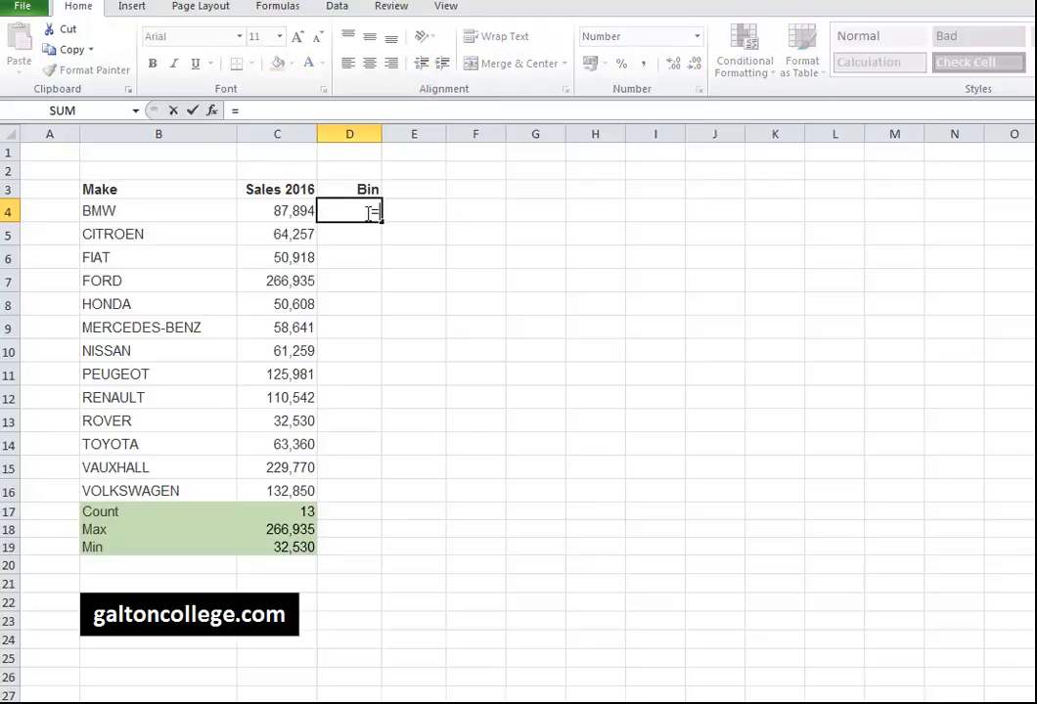
pyautogui.write('c19')
pyautogui.press('Return')
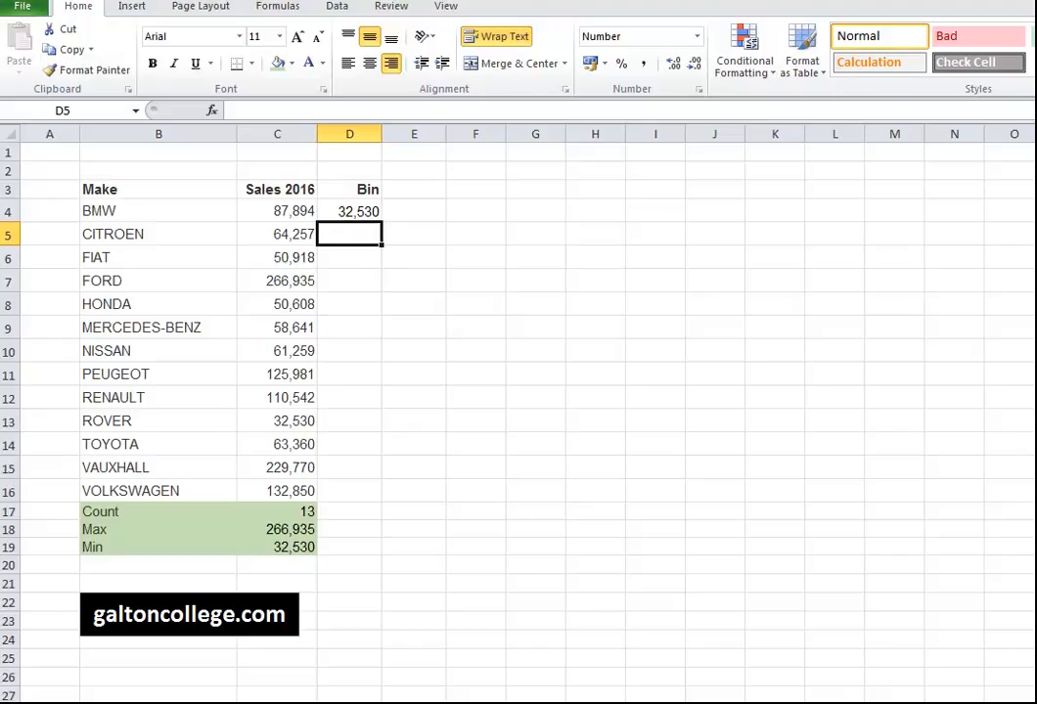
pyautogui.click(1036, 233)
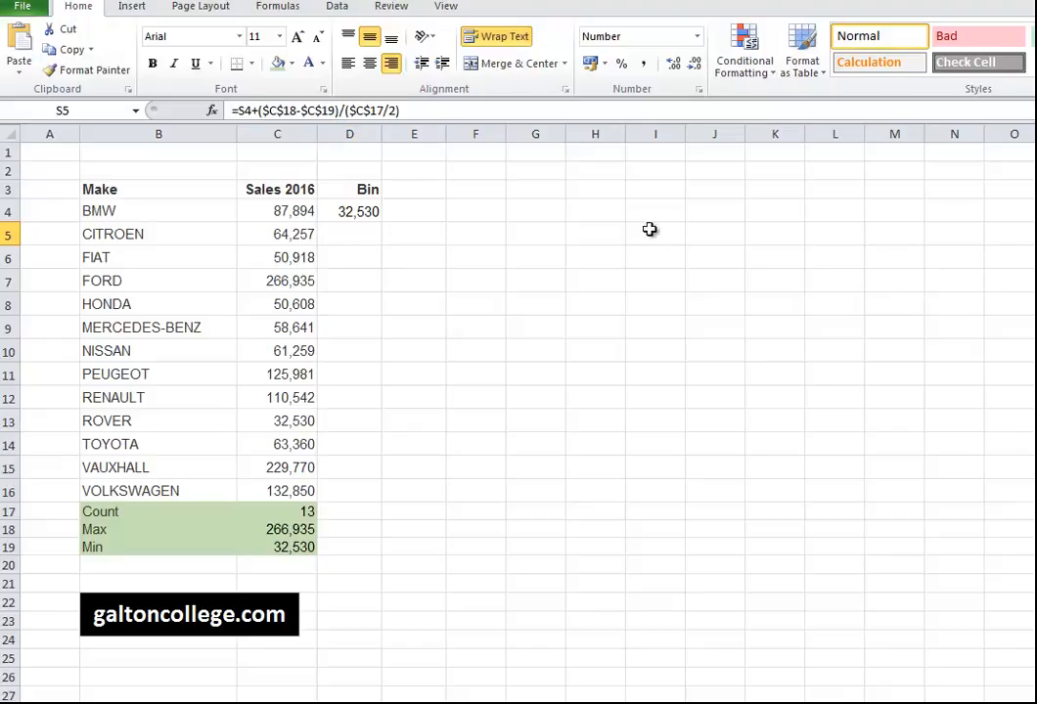
# Paste =D4+($C$18-$C$19)/($C$17/2) into D5 and fill it down to D11.
pyautogui.click(361, 235)
pyautogui.rightClick(361, 235)
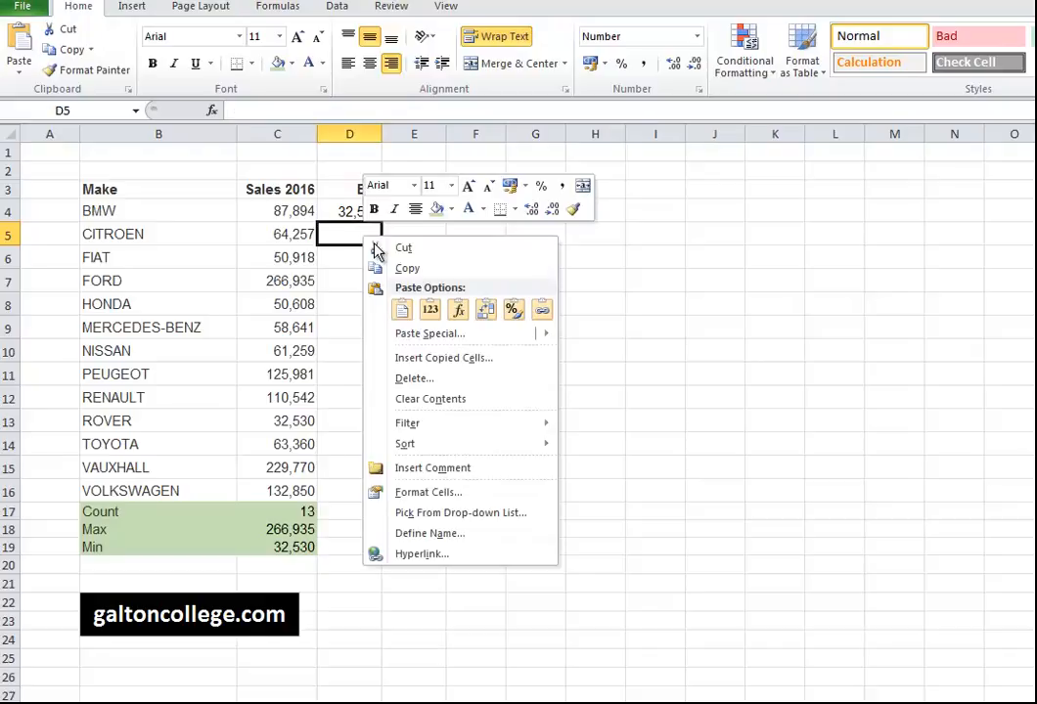
pyautogui.click(400, 311)
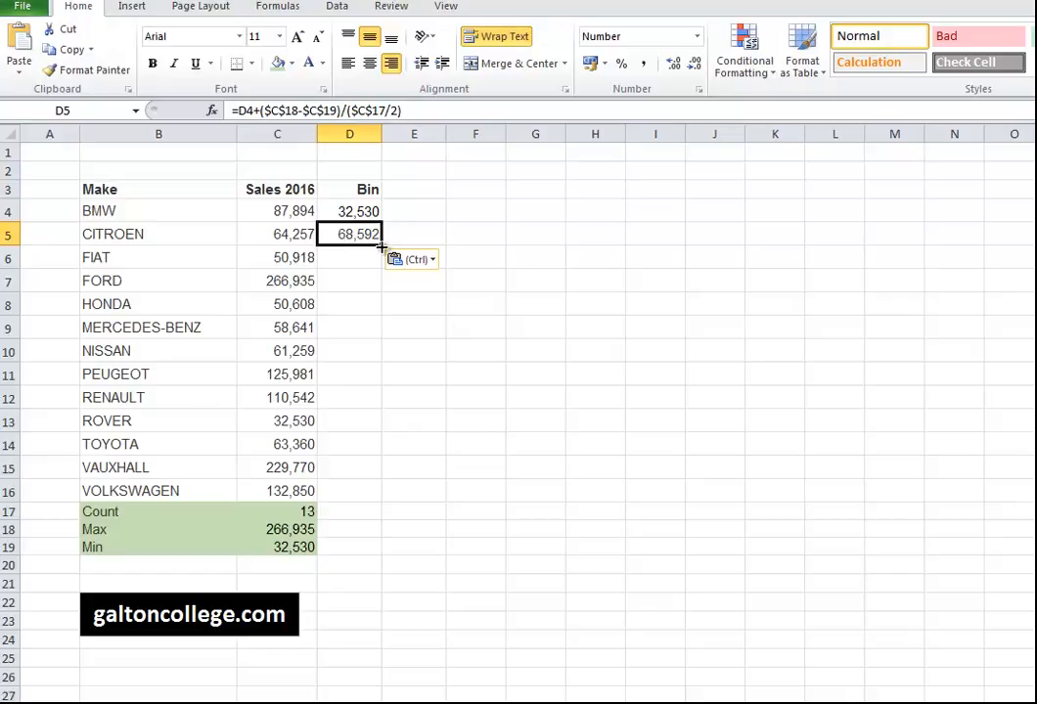
pyautogui.moveTo(381, 245); pyautogui.dragTo(377, 381)
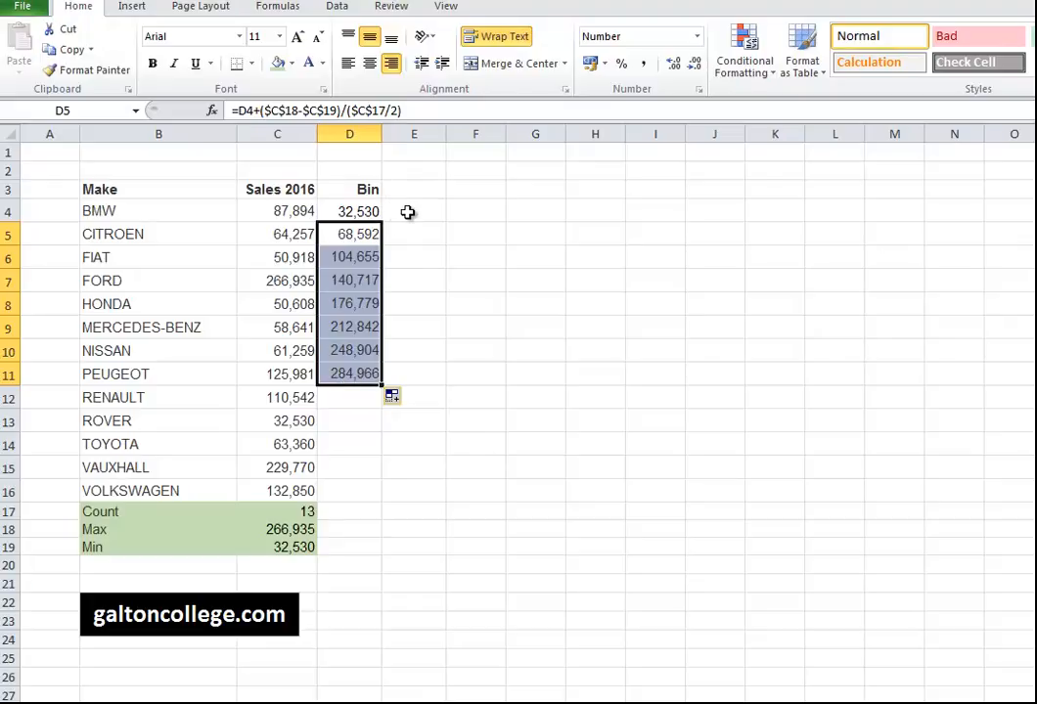
pyautogui.click(409, 213)
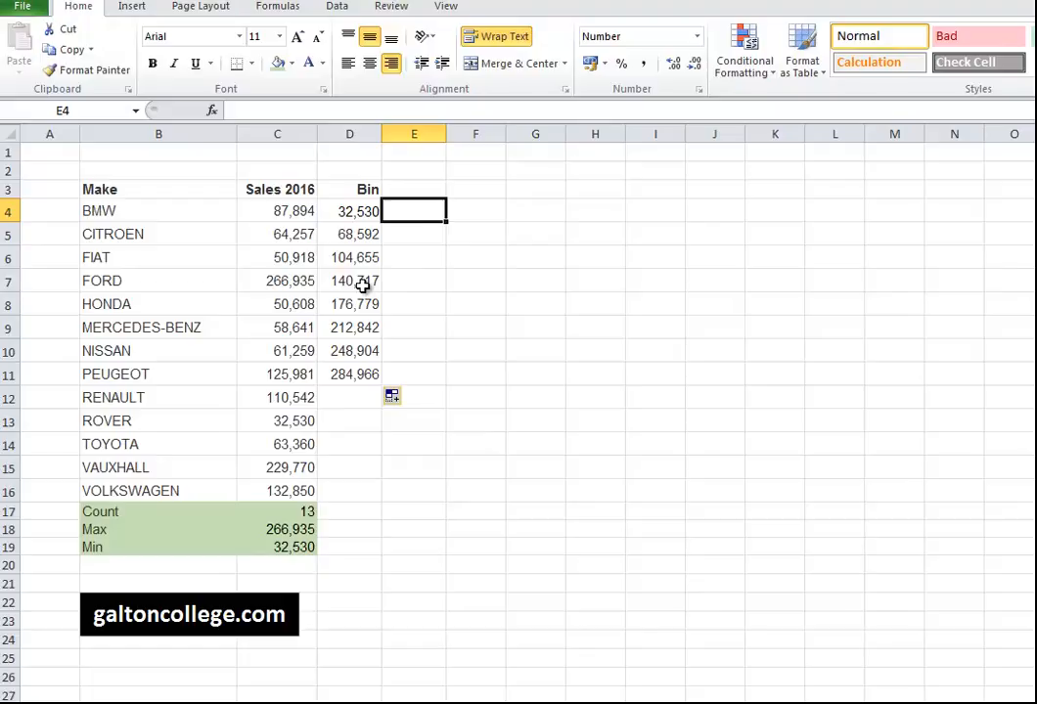
# Type the Frequency heading in E3 and widen column E so it fits.
pyautogui.click(434, 192)
pyautogui.write('F')
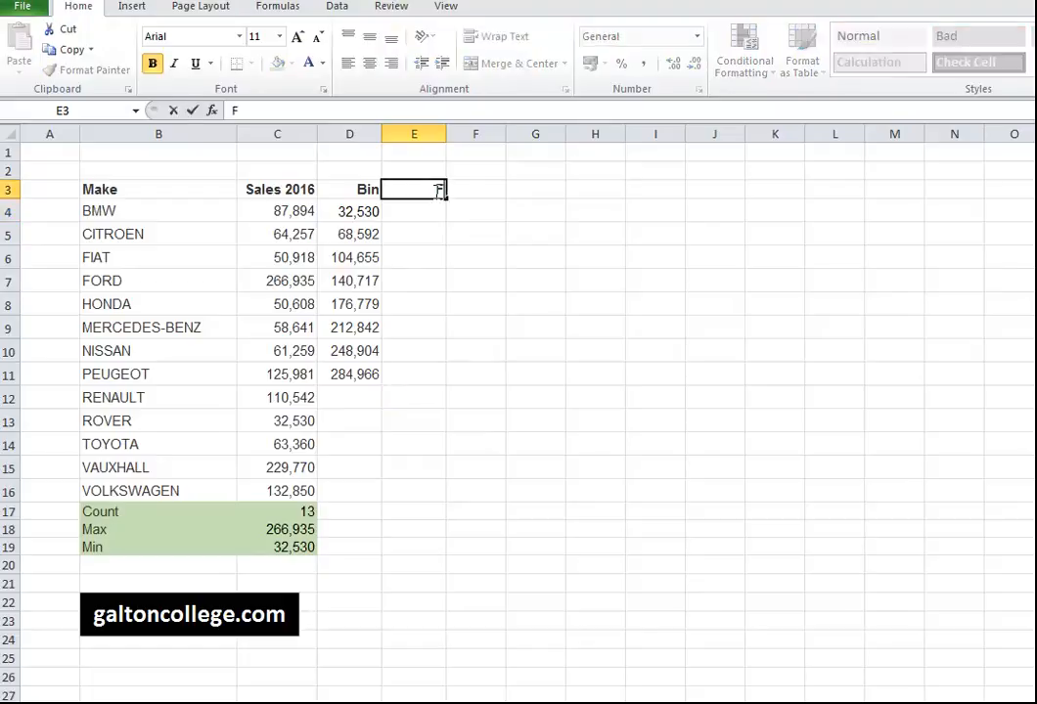
pyautogui.write('requency')
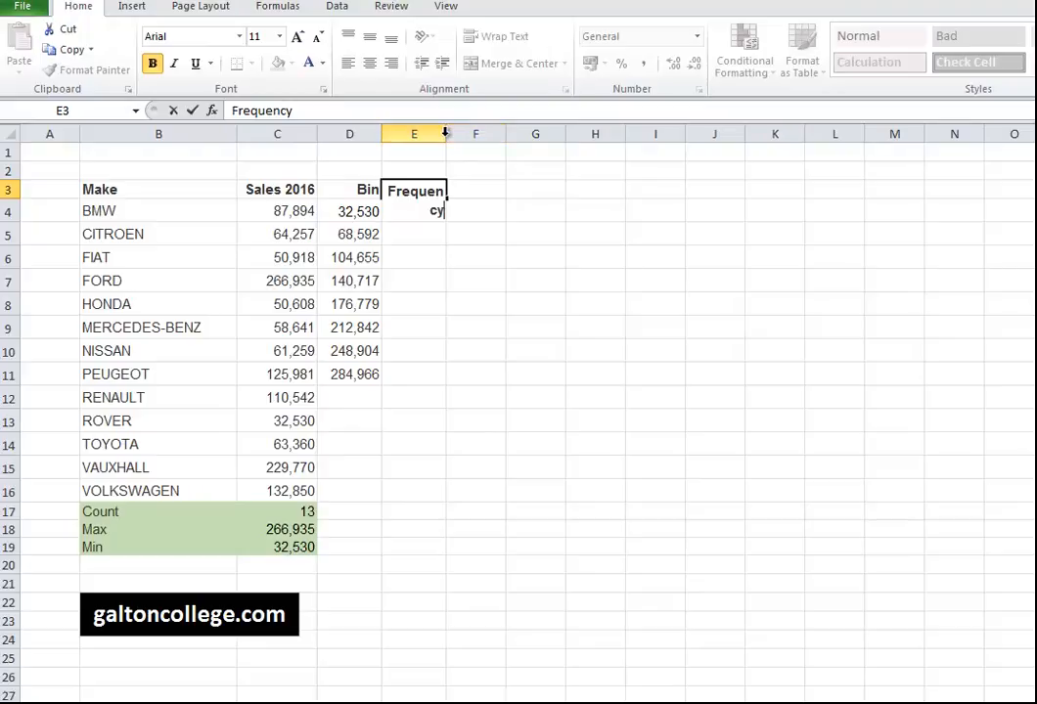
pyautogui.click(442, 133)
pyautogui.doubleClick(444, 134)
pyautogui.moveTo(444, 134); pyautogui.dragTo(473, 131)
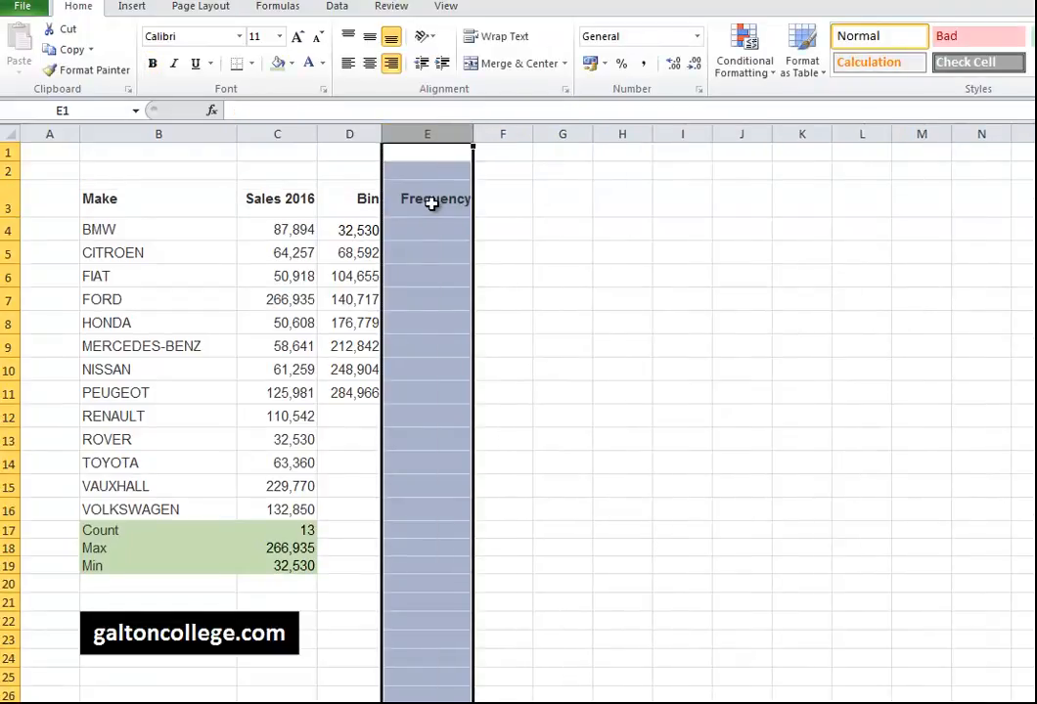
pyautogui.click(432, 203)
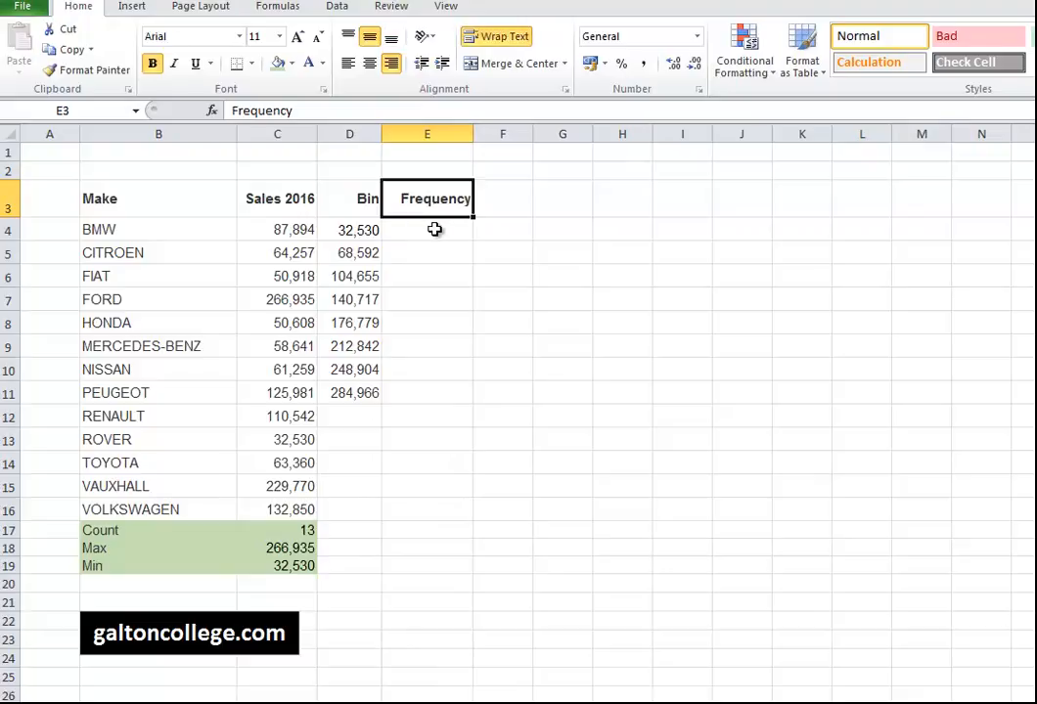
pyautogui.click(435, 229)
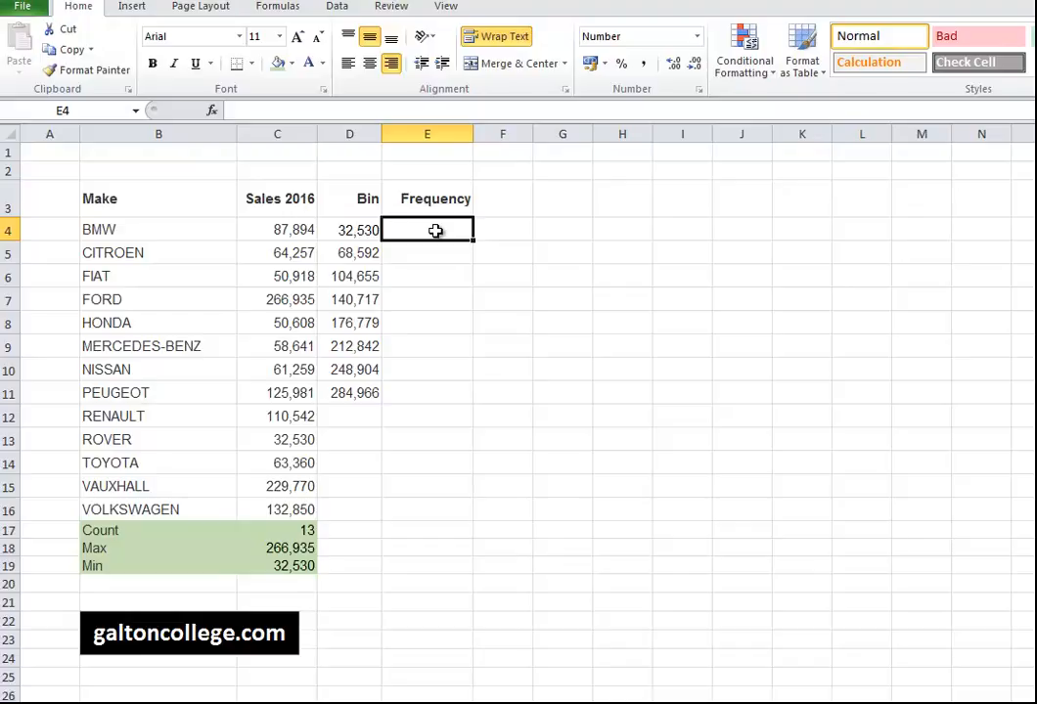
# Type =FREQUENCY(C4:C16,D4:D11) for E4 and select the formula text without entering it.
pyautogui.click(246, 112)
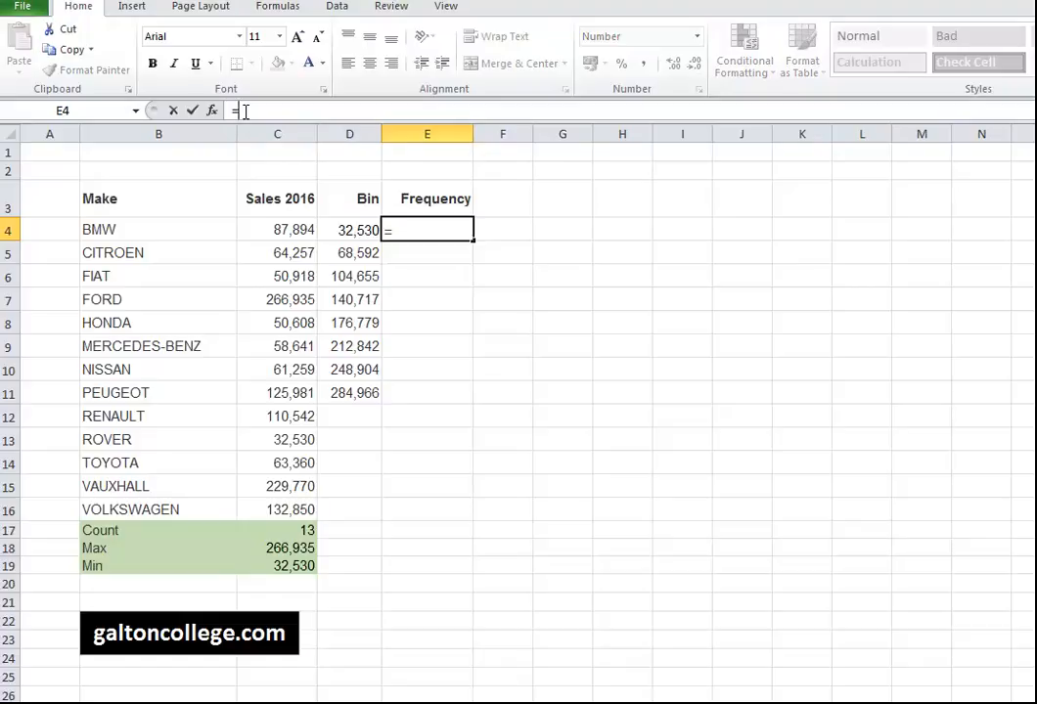
pyautogui.write('=FREQUENCY')
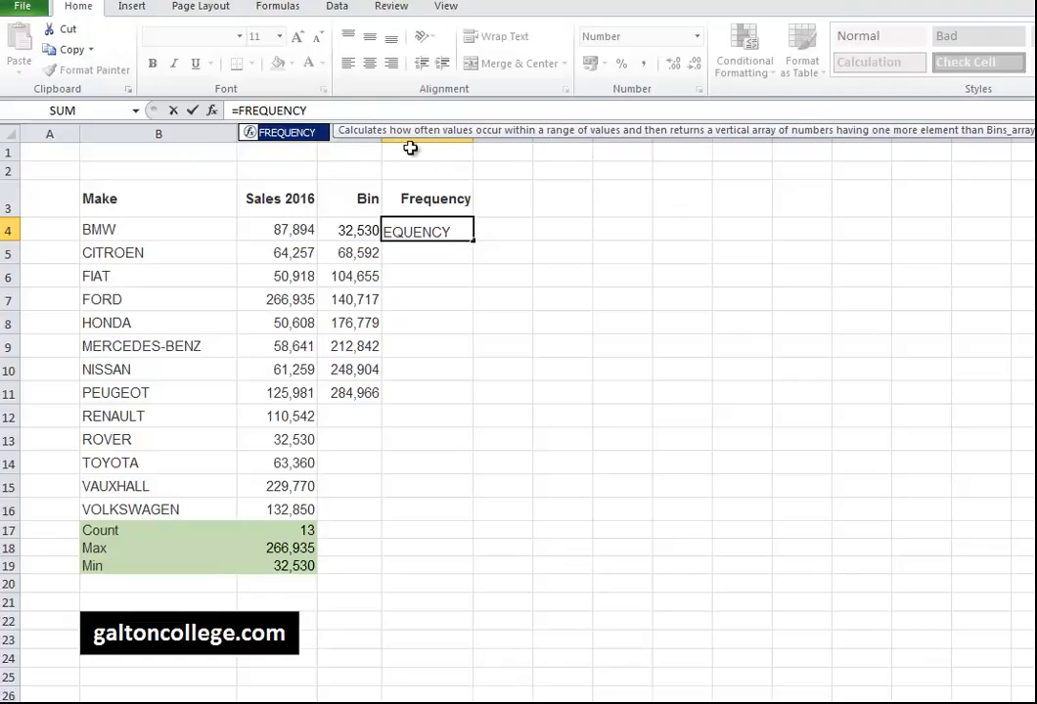
pyautogui.click(322, 110)
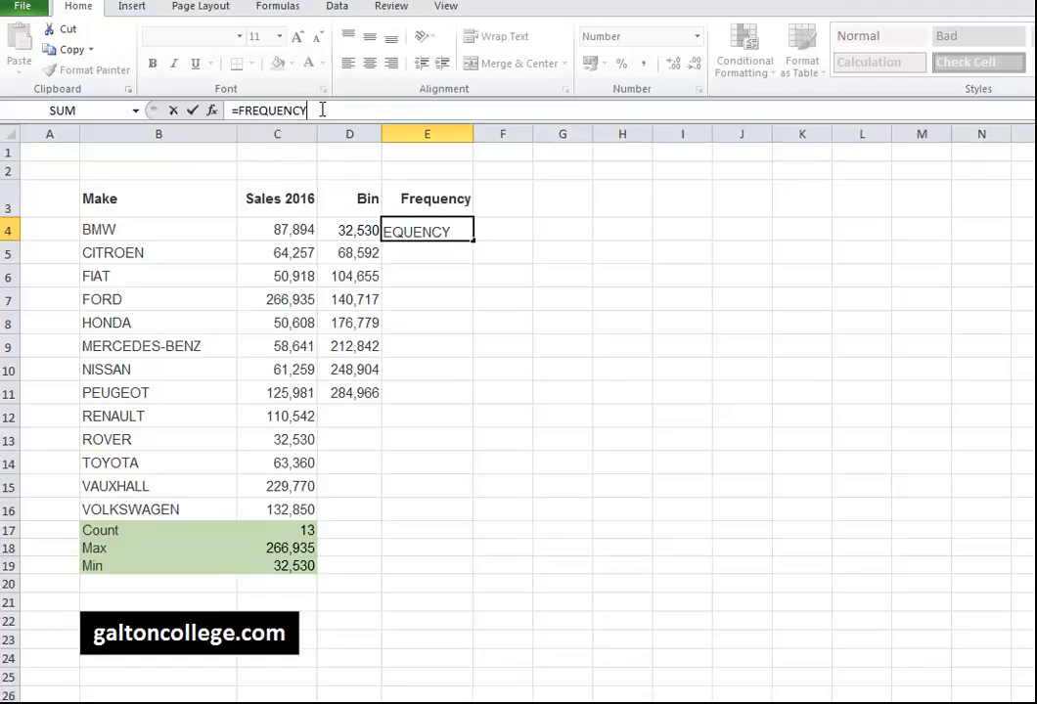
pyautogui.write('(')
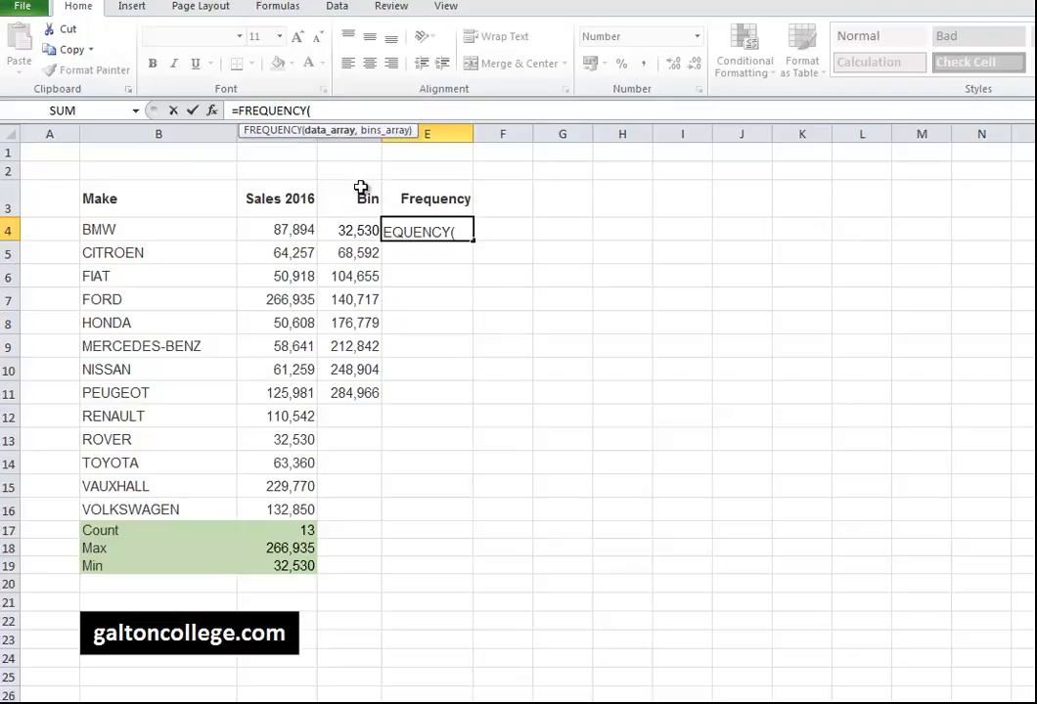
pyautogui.click(295, 233)
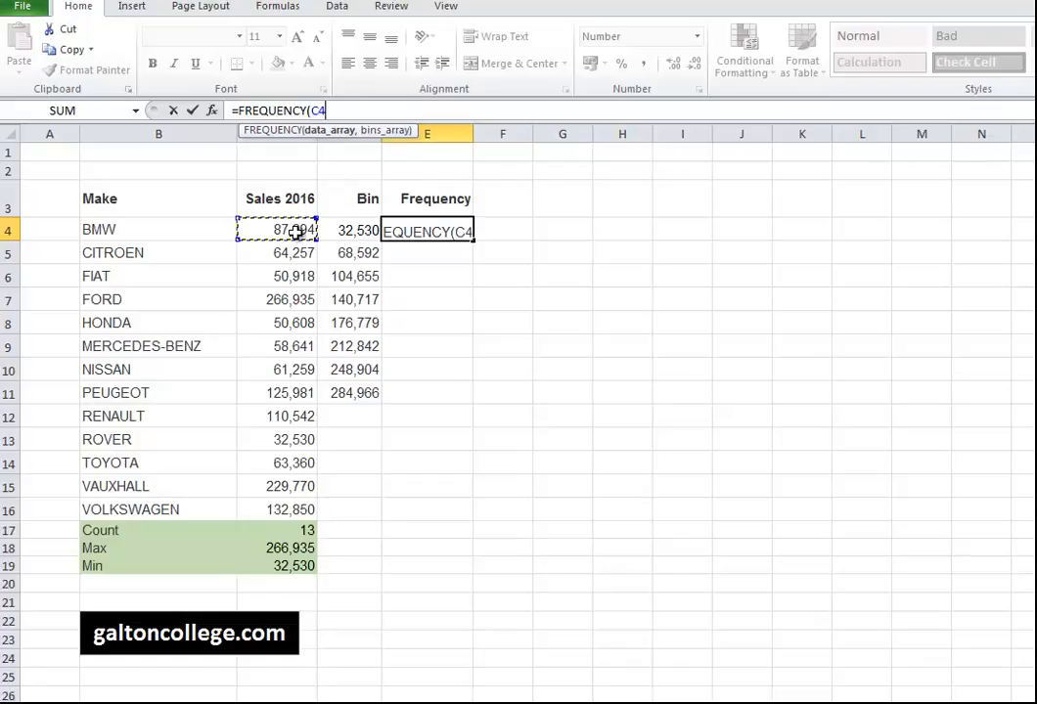
pyautogui.keyDown('shift'); pyautogui.click(293, 510); pyautogui.keyUp('shift')
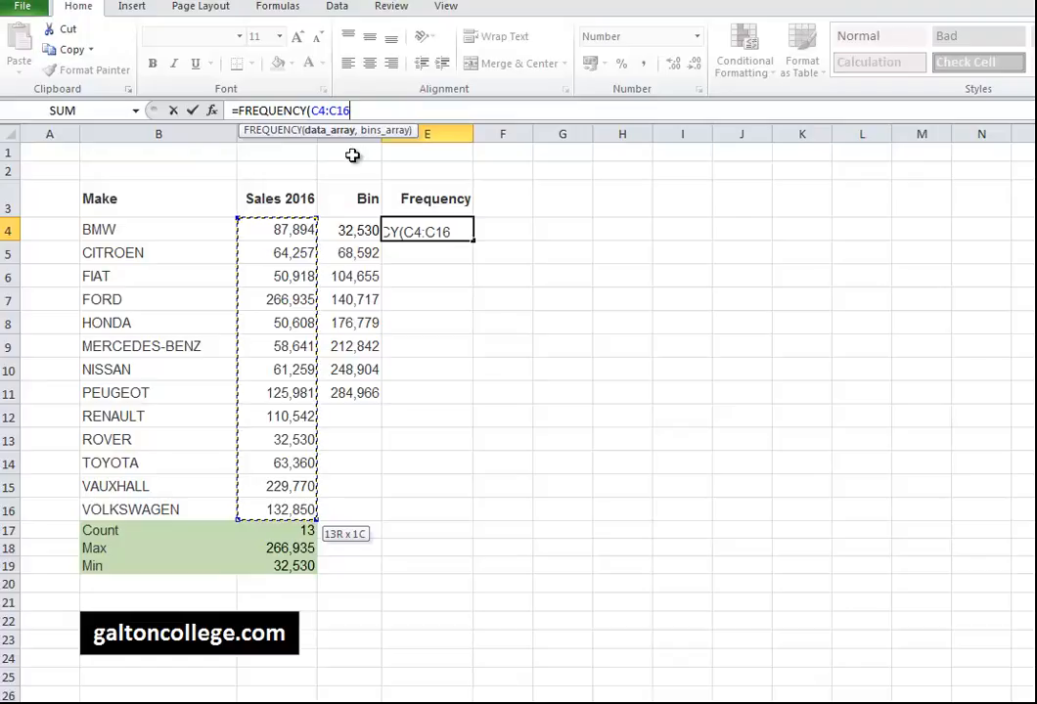
pyautogui.write(',')
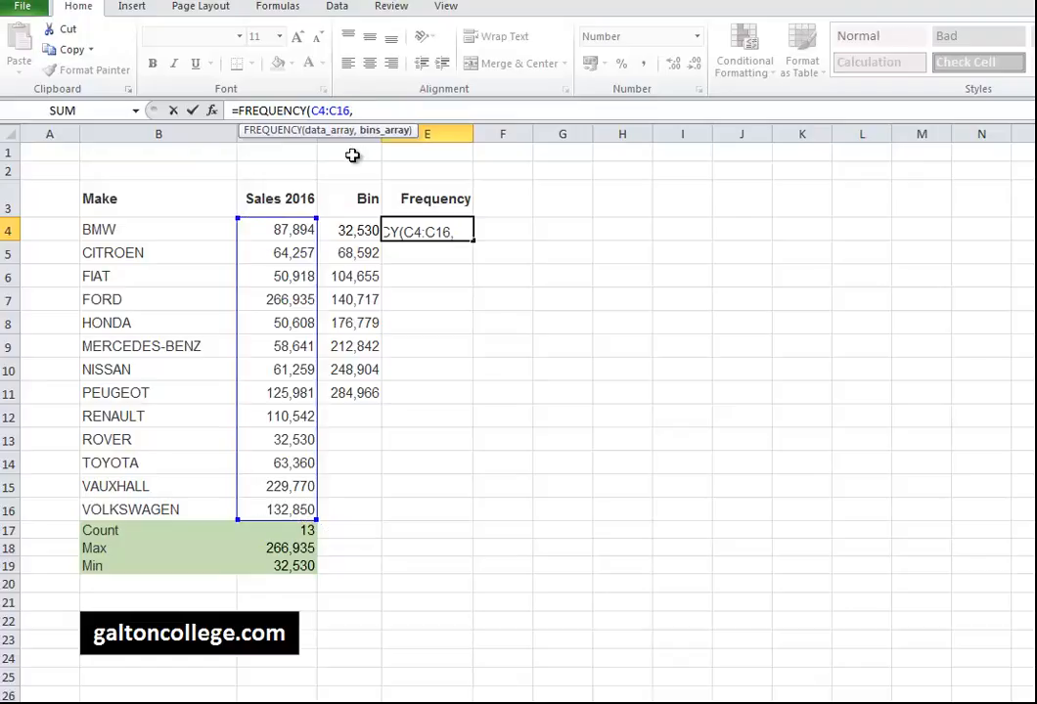
pyautogui.click(352, 231)
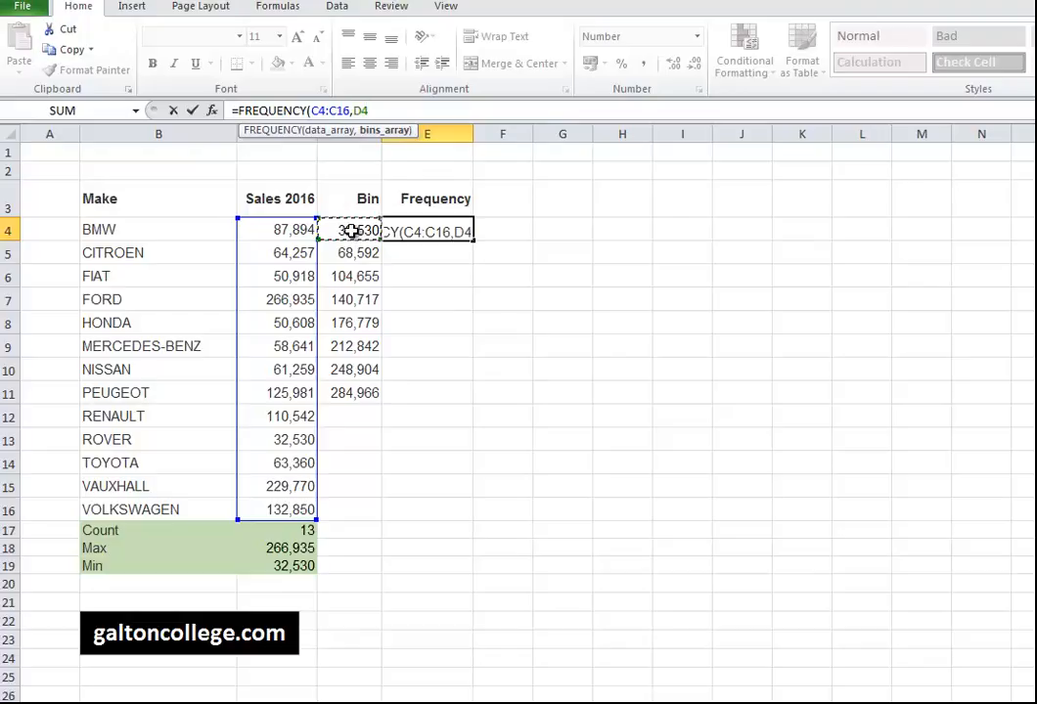
pyautogui.keyDown('shift'); pyautogui.click(347, 393); pyautogui.keyUp('shift')
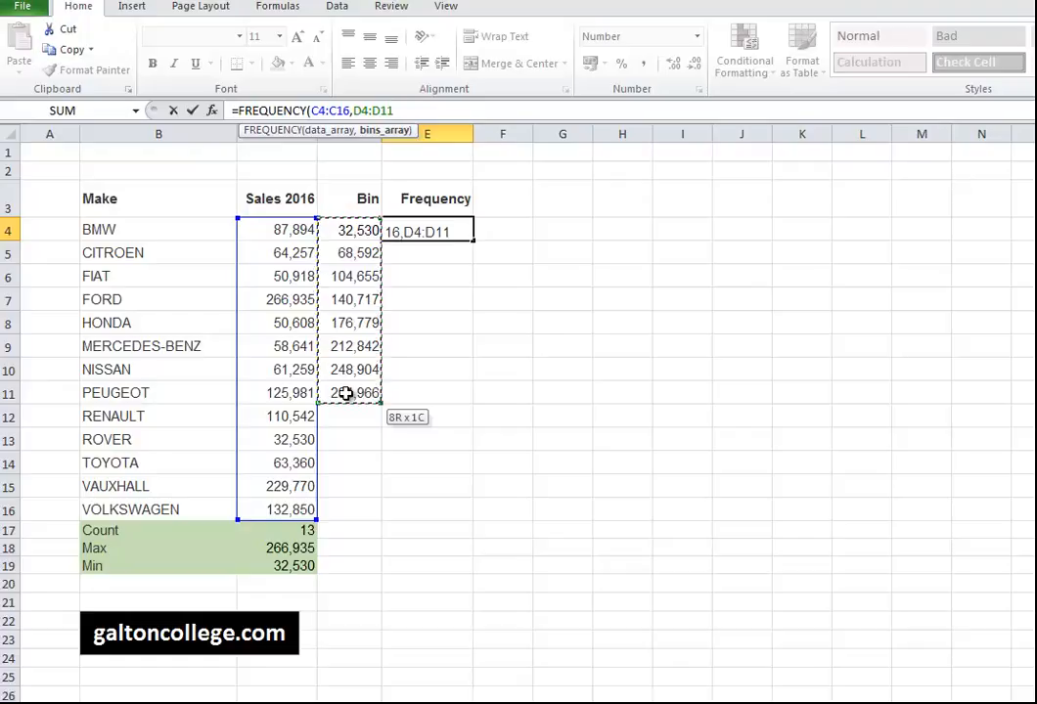
pyautogui.write(')')
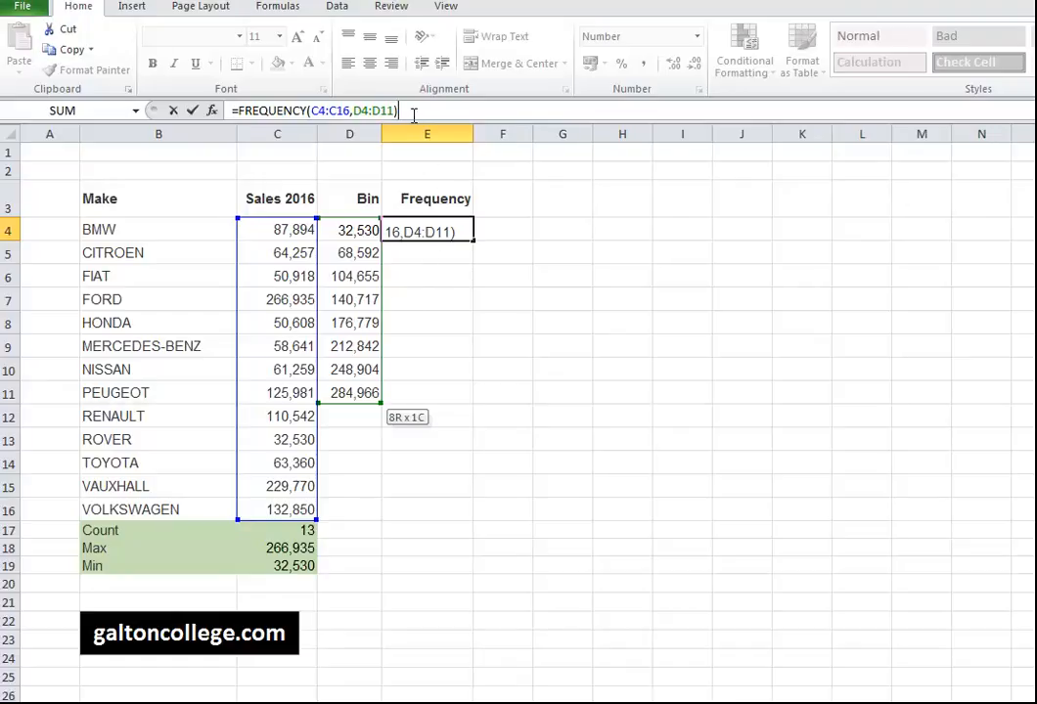
pyautogui.moveTo(407, 109); pyautogui.dragTo(245, 111)
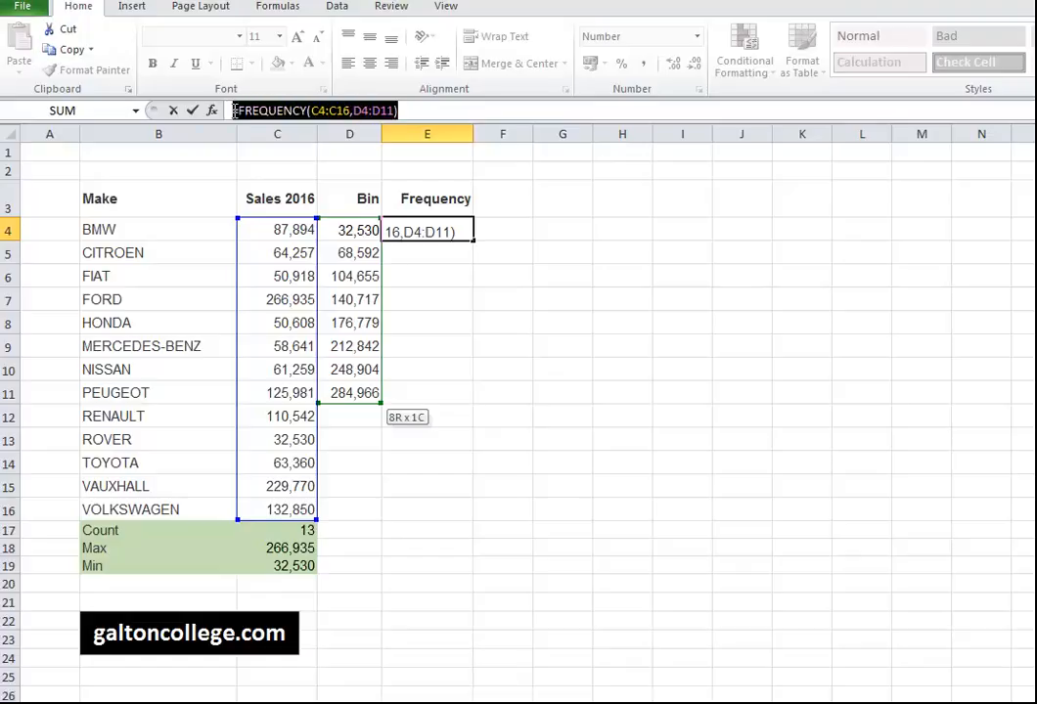
# Copy the FREQUENCY formula text, then clear E4 without entering it.
pyautogui.rightClick(245, 111)
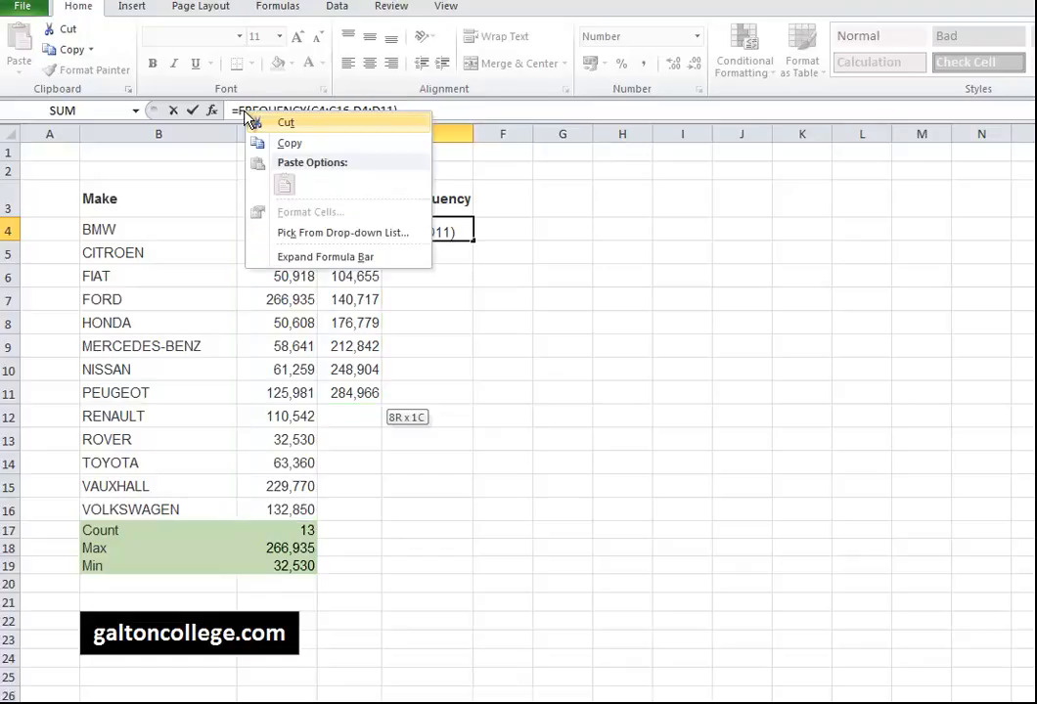
pyautogui.click(293, 144)
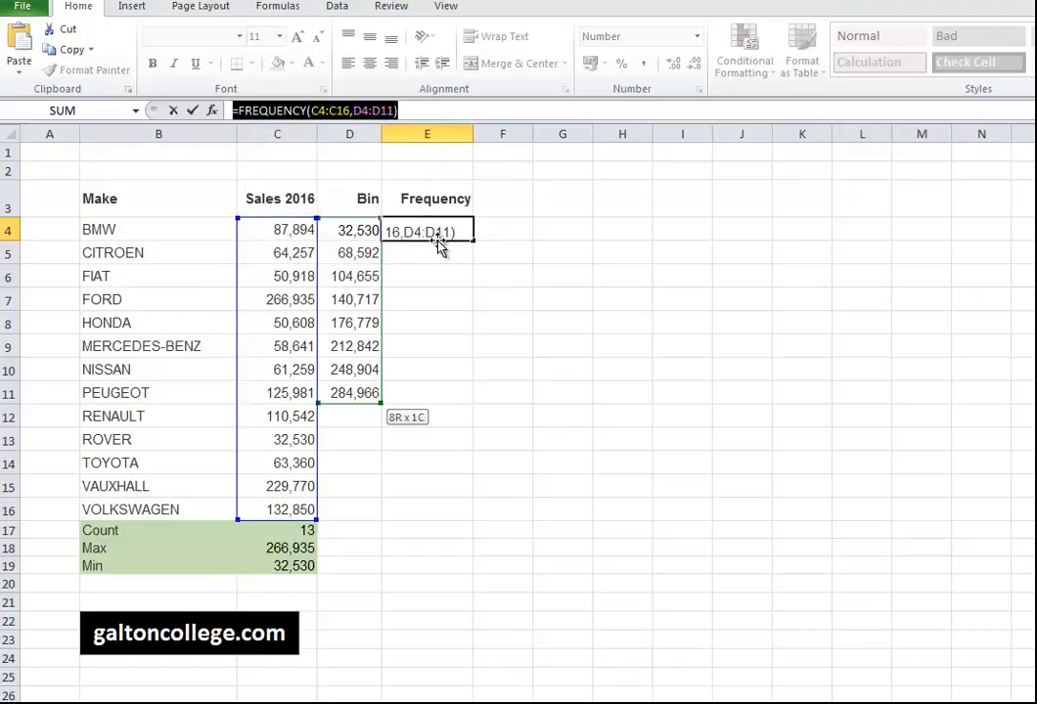
pyautogui.click(437, 251)
pyautogui.click(439, 233)
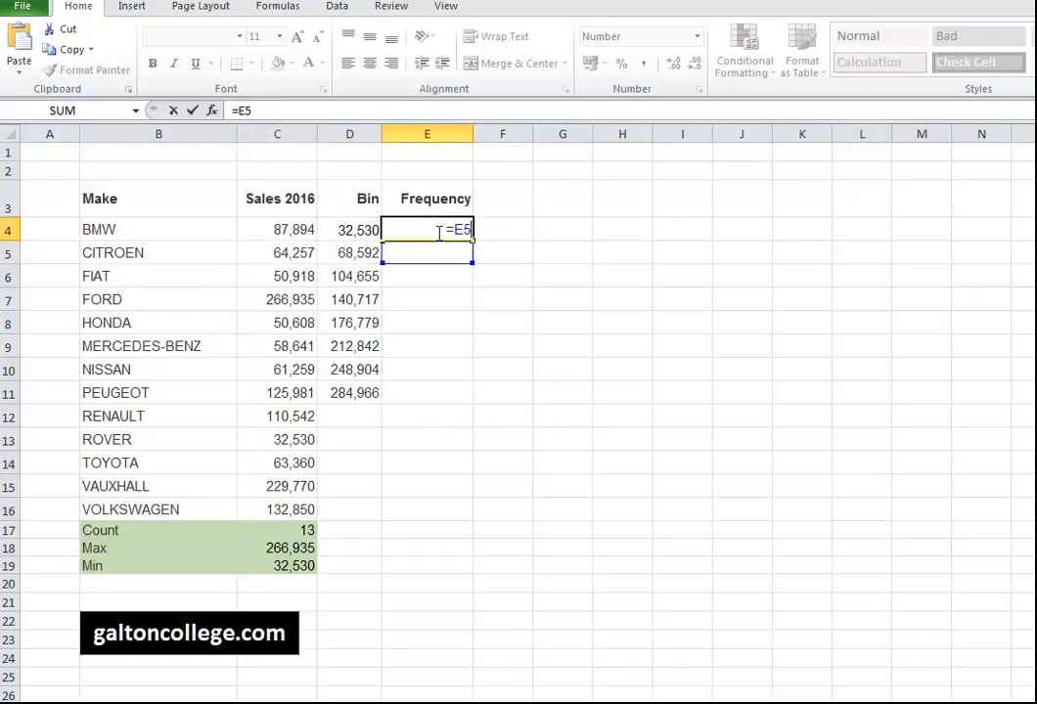
pyautogui.press('BackSpace')
pyautogui.press('BackSpace')
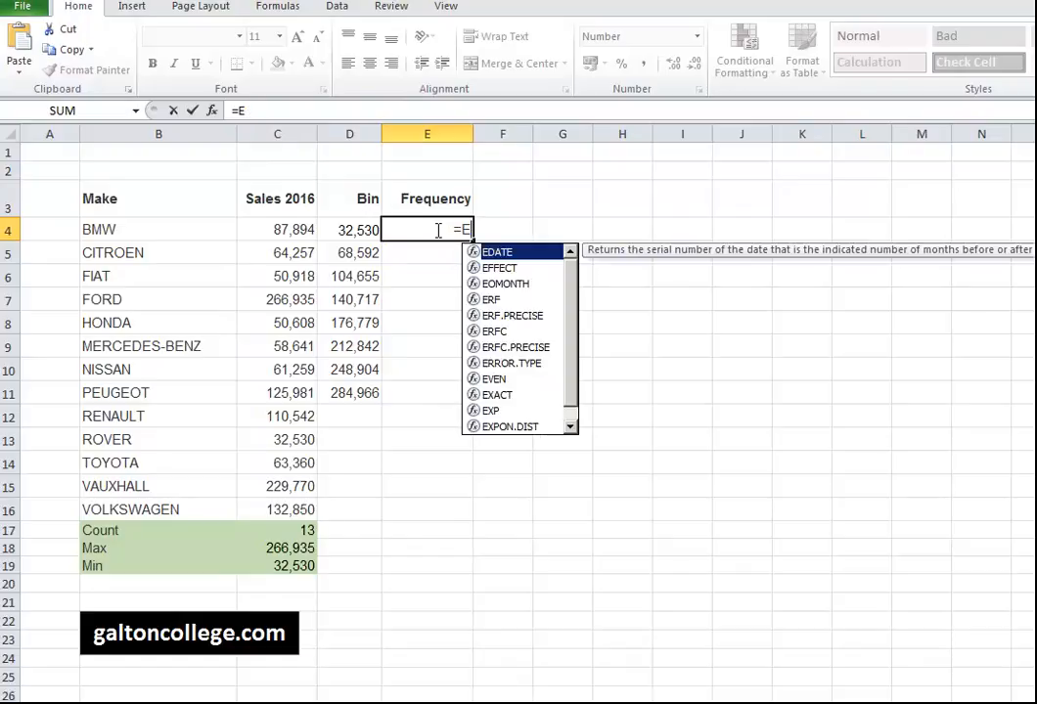
pyautogui.press('BackSpace')
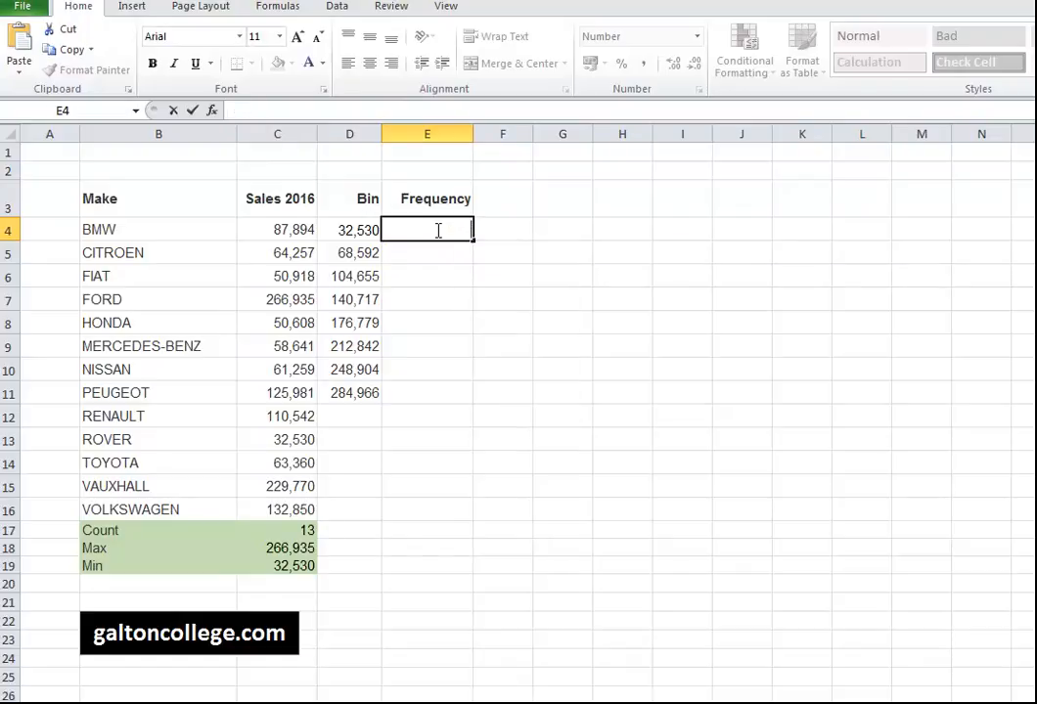
# Paste the FREQUENCY formula into E4:E11 as an array formula with Ctrl+Shift+Enter.
pyautogui.moveTo(471, 241); pyautogui.dragTo(465, 398)
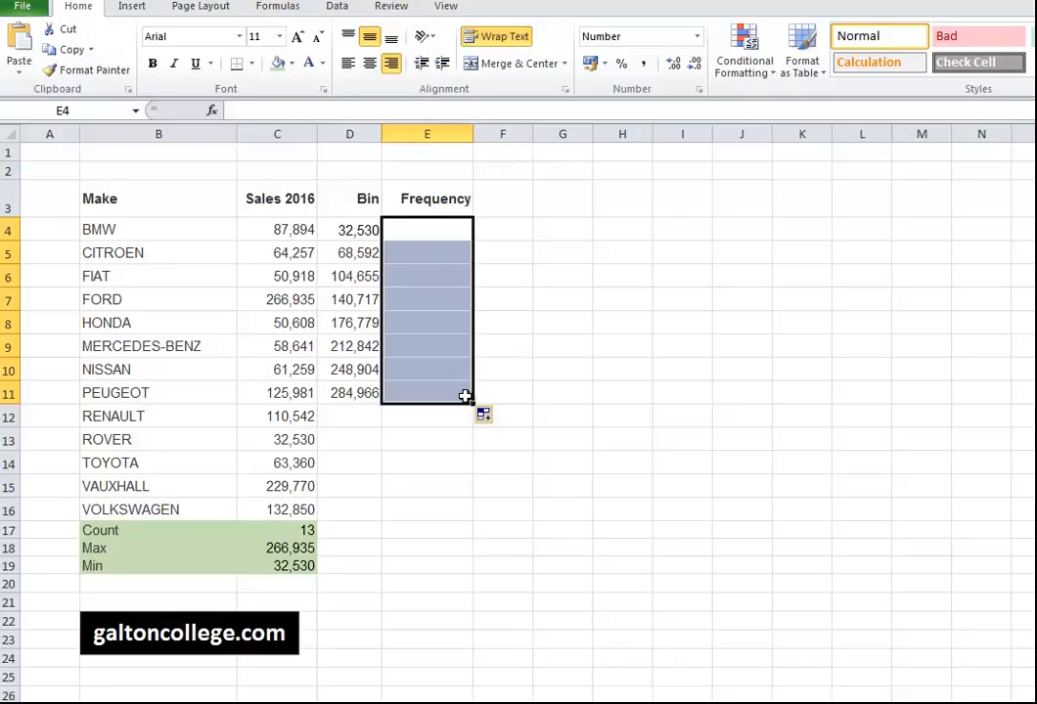
pyautogui.click(271, 110)
pyautogui.rightClick(271, 113)
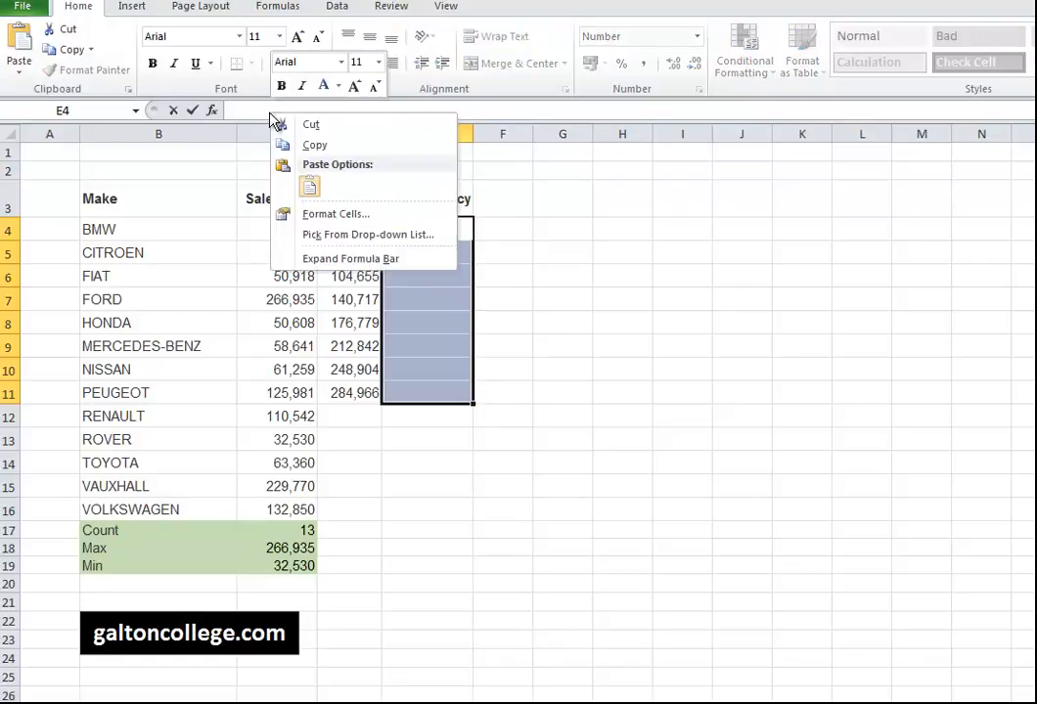
pyautogui.click(309, 186)
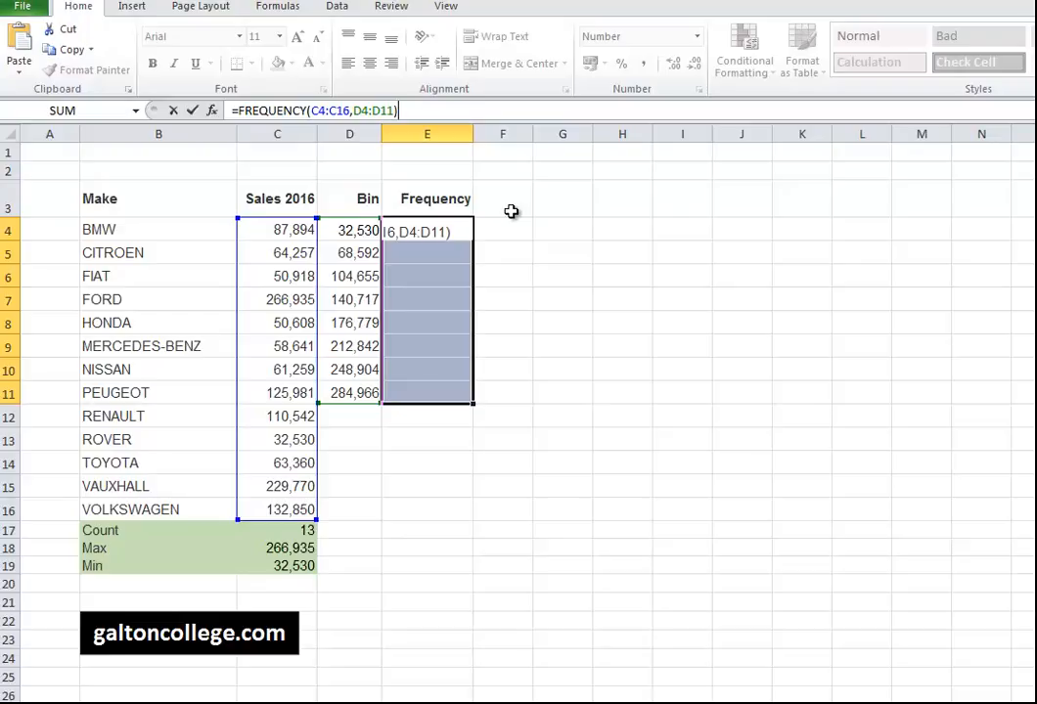
pyautogui.hotkey('ctrl', 'shift', 'Return')
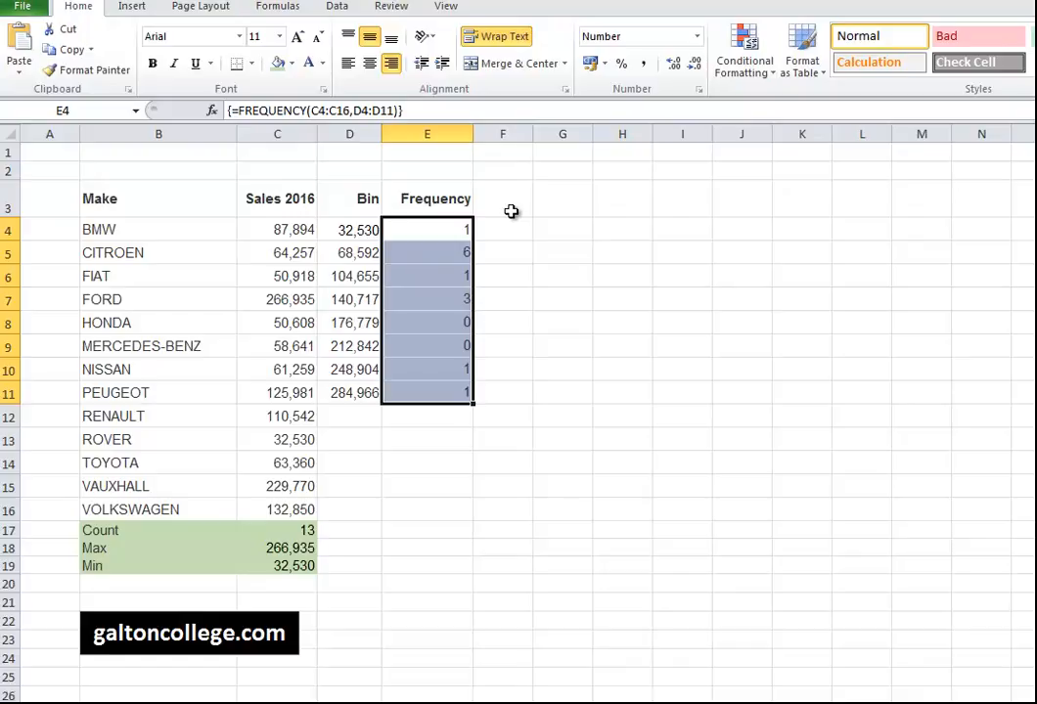
# Centre-align column E and check the shared array formula in E4 and E5.
pyautogui.click(435, 130)
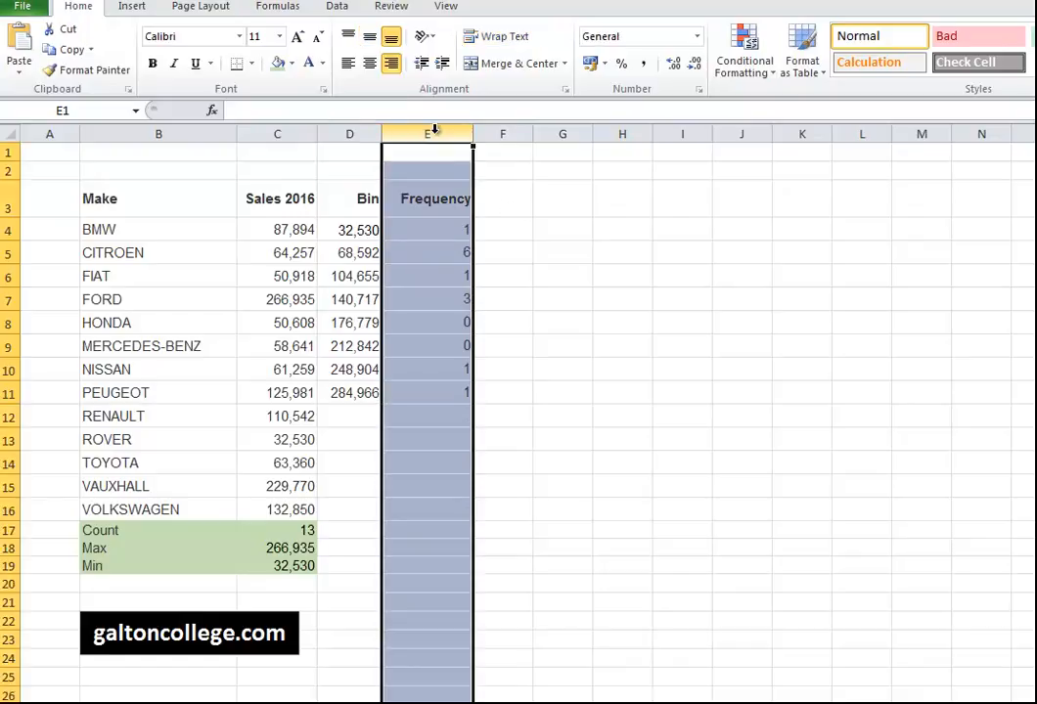
pyautogui.click(369, 63)
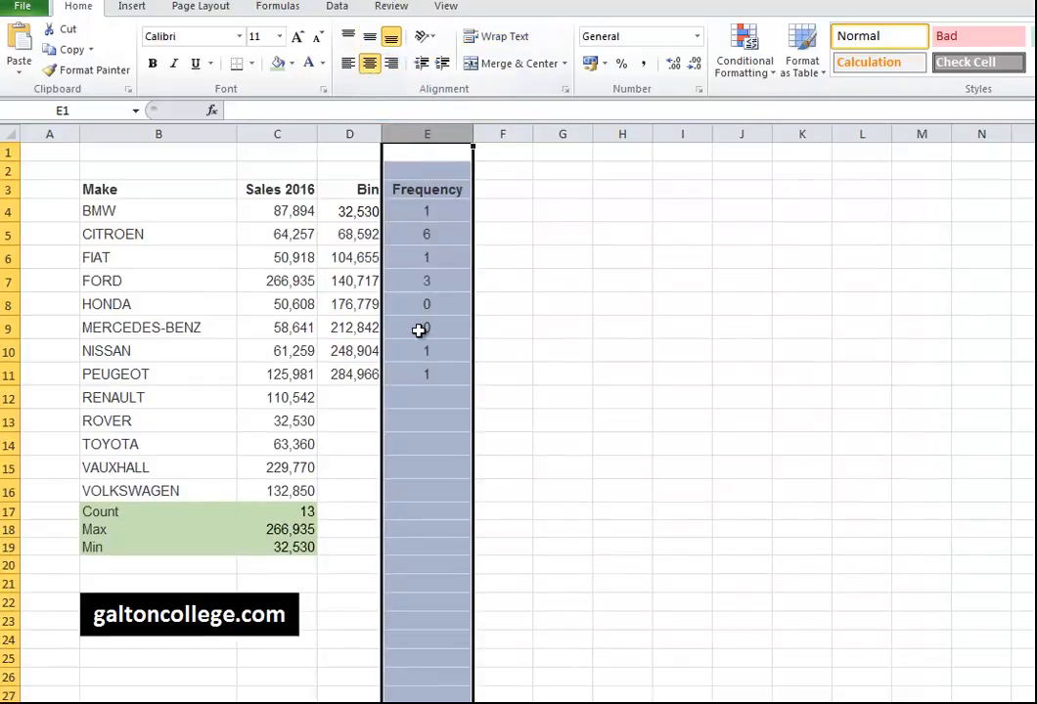
pyautogui.click(446, 214)
pyautogui.click(442, 231)
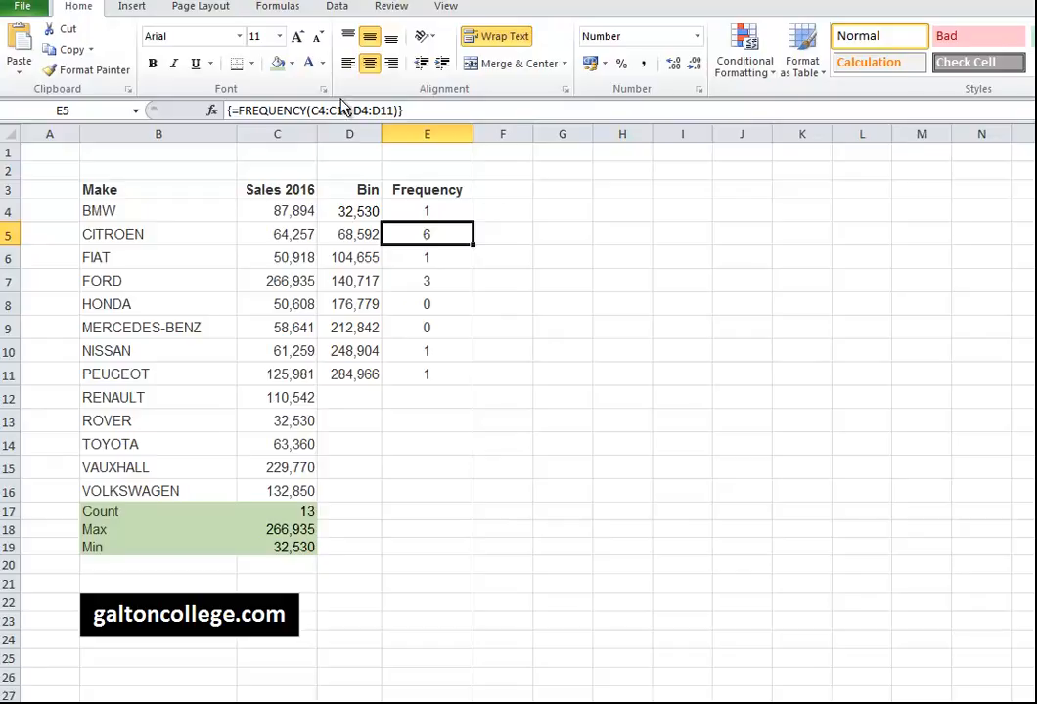
# Switch from the Insert ribbon to the Data ribbon.
pyautogui.click(133, 6)
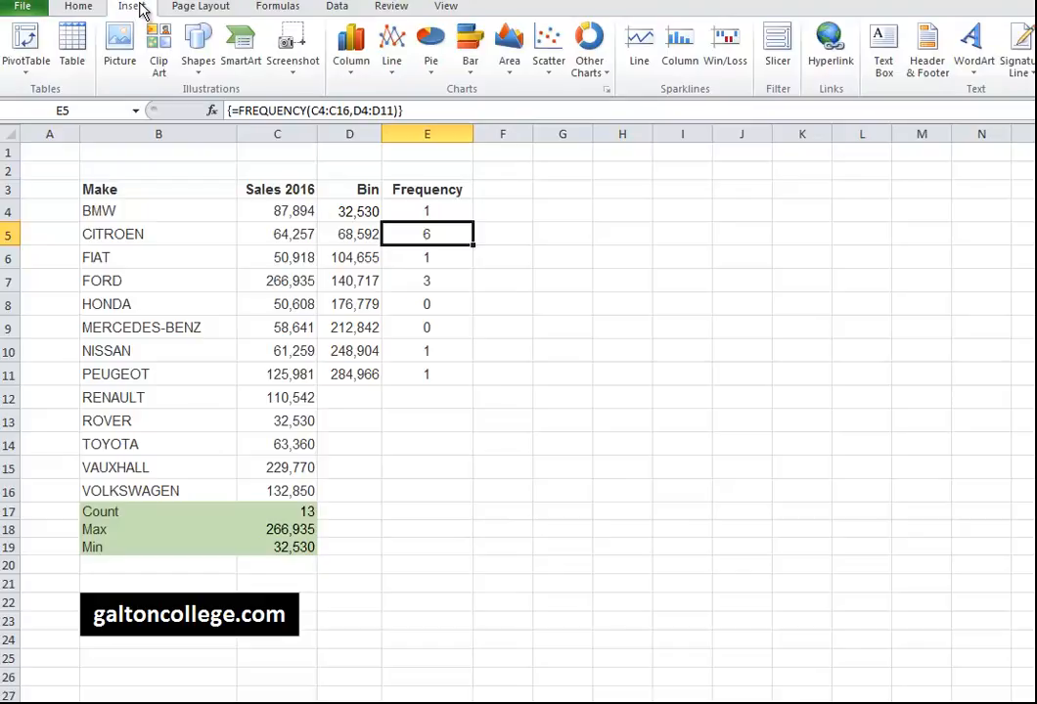
pyautogui.click(338, 7)
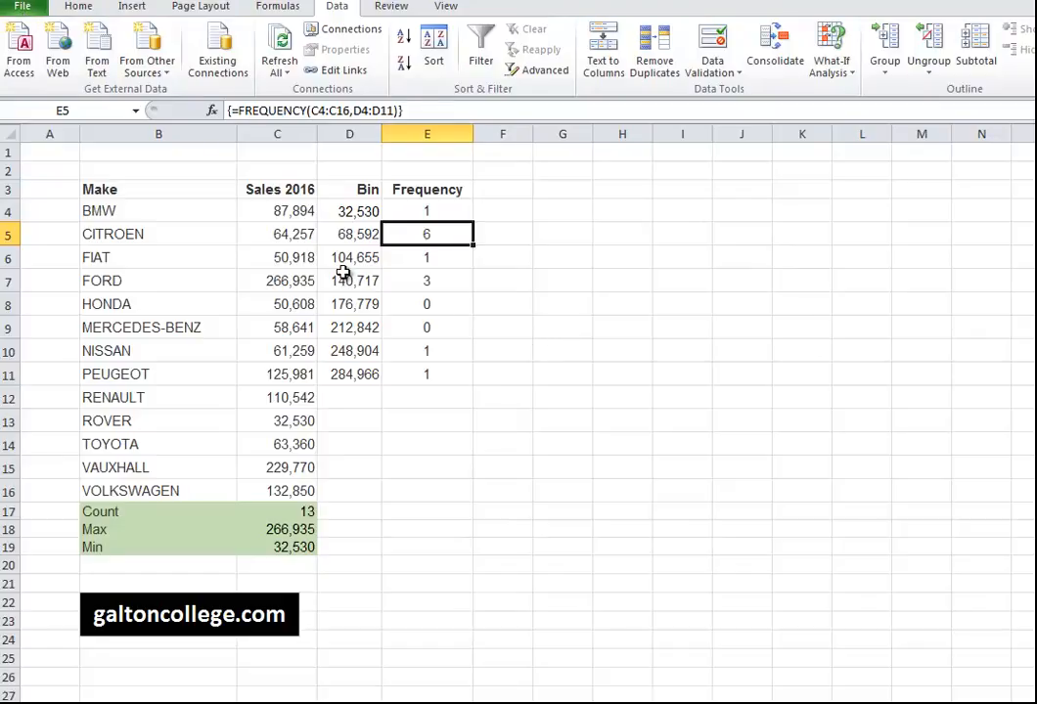
# Check the installed add-ins in Excel Options, closing without changes.
pyautogui.click(24, 8)
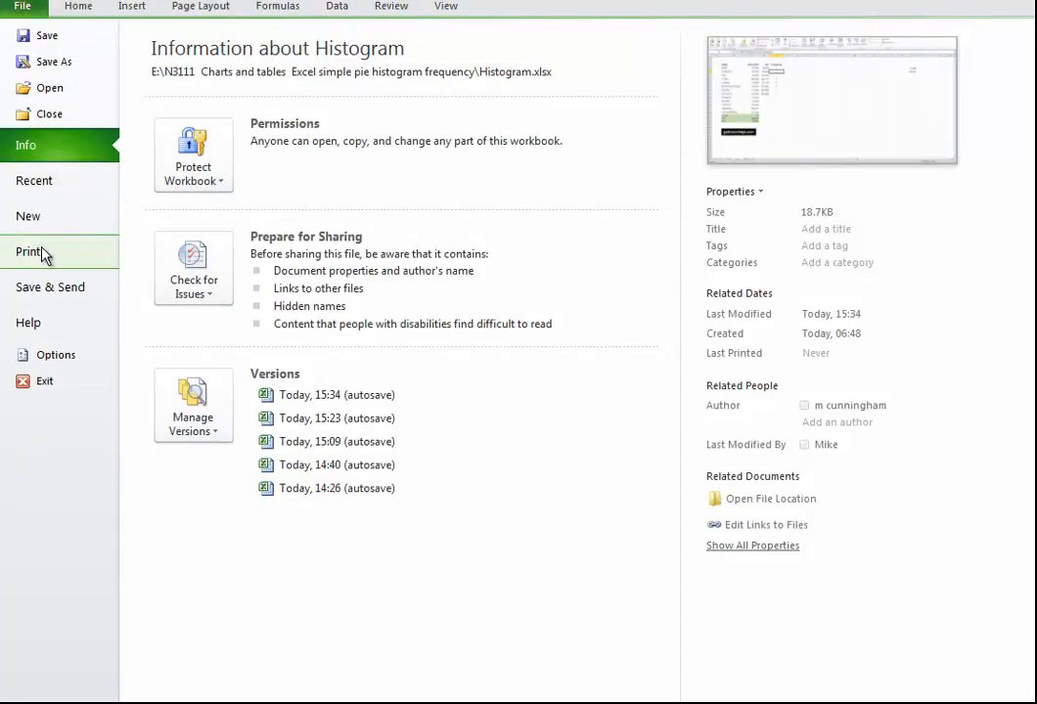
pyautogui.click(44, 358)
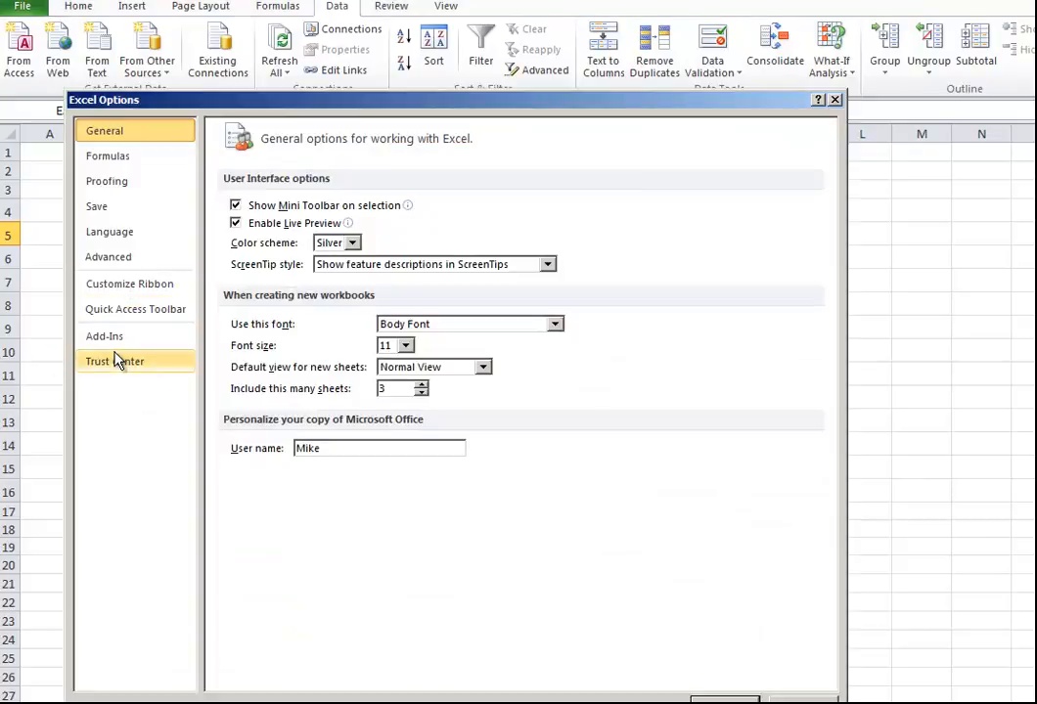
pyautogui.click(115, 345)
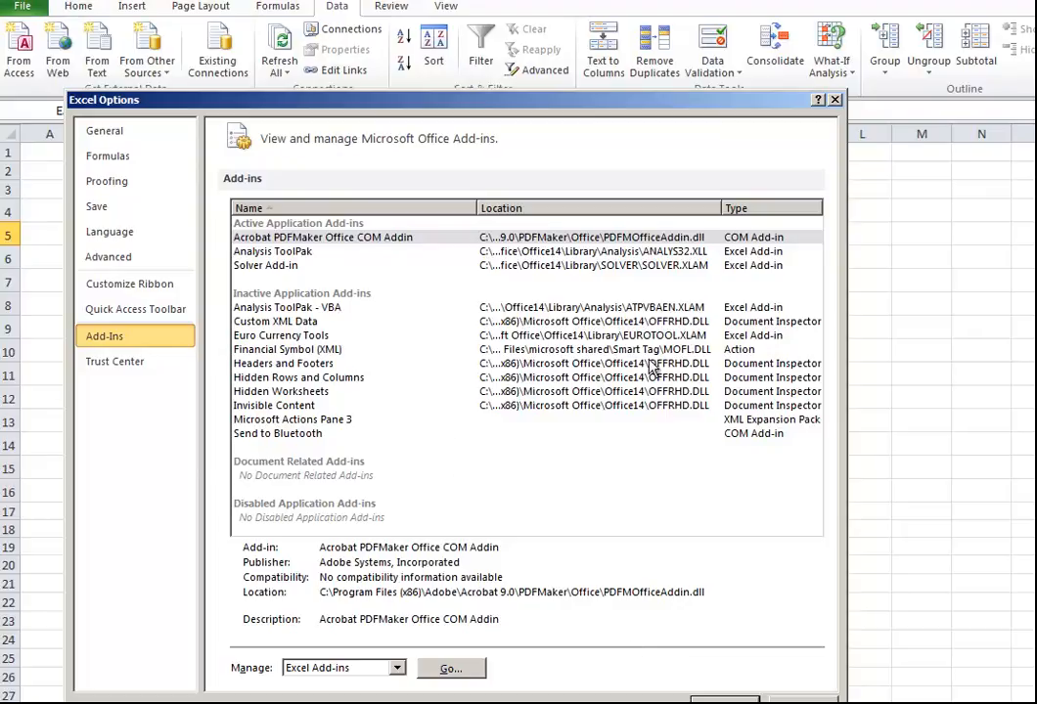
pyautogui.click(786, 700)
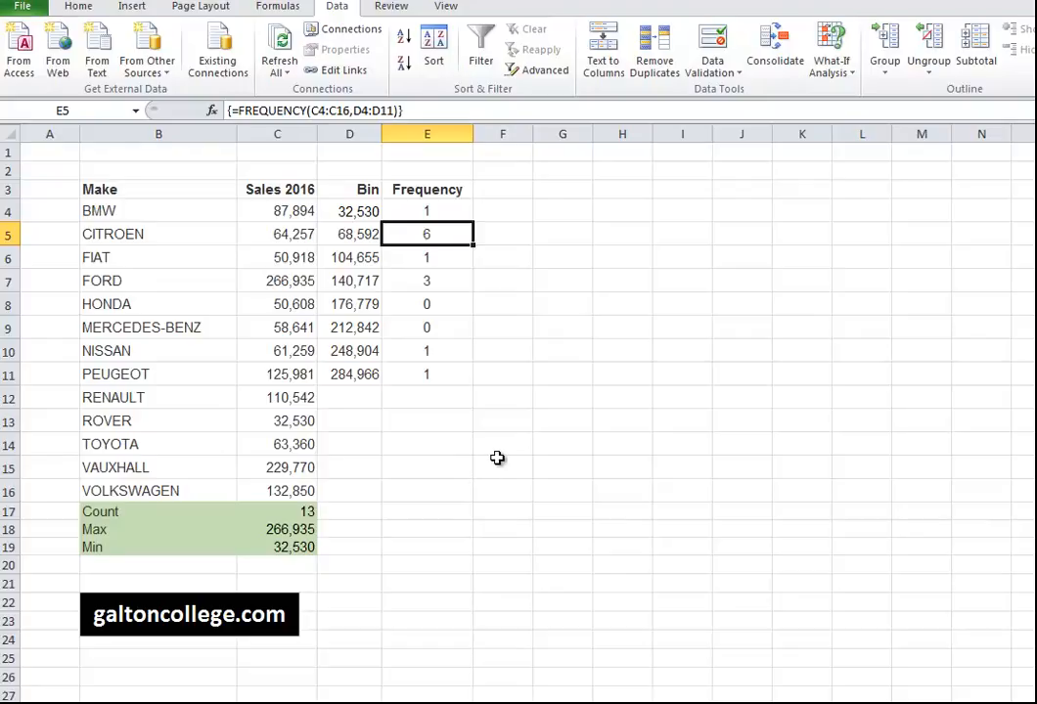
# From F4, open Data Analysis and select the Histogram tool.
pyautogui.click(511, 214)
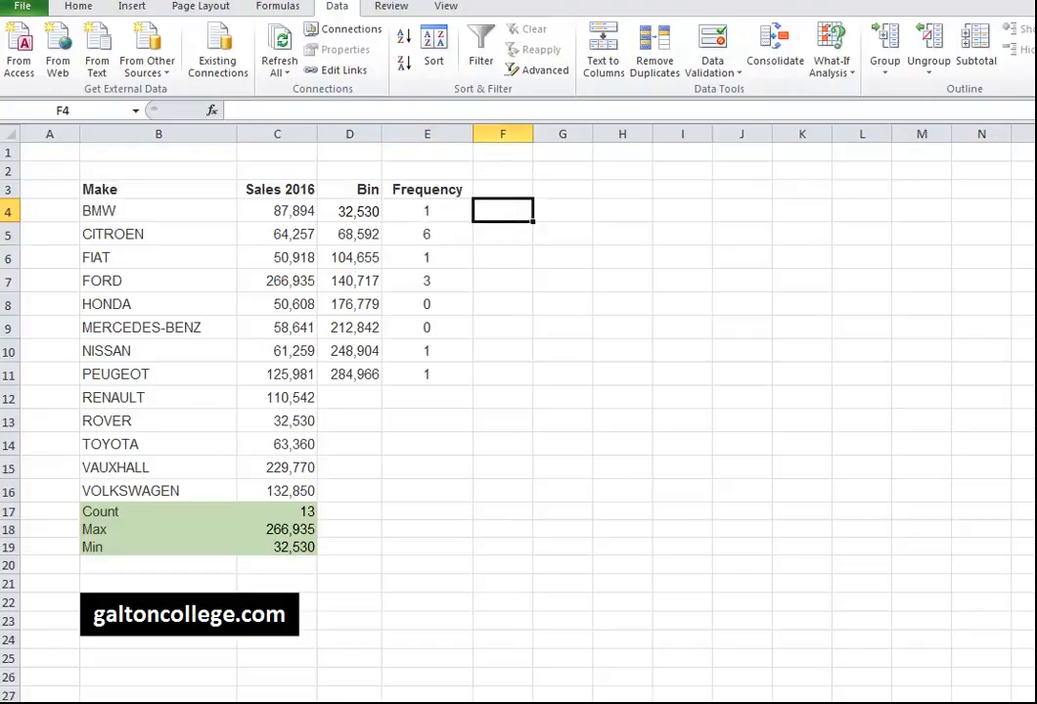
pyautogui.click(1035, 30)
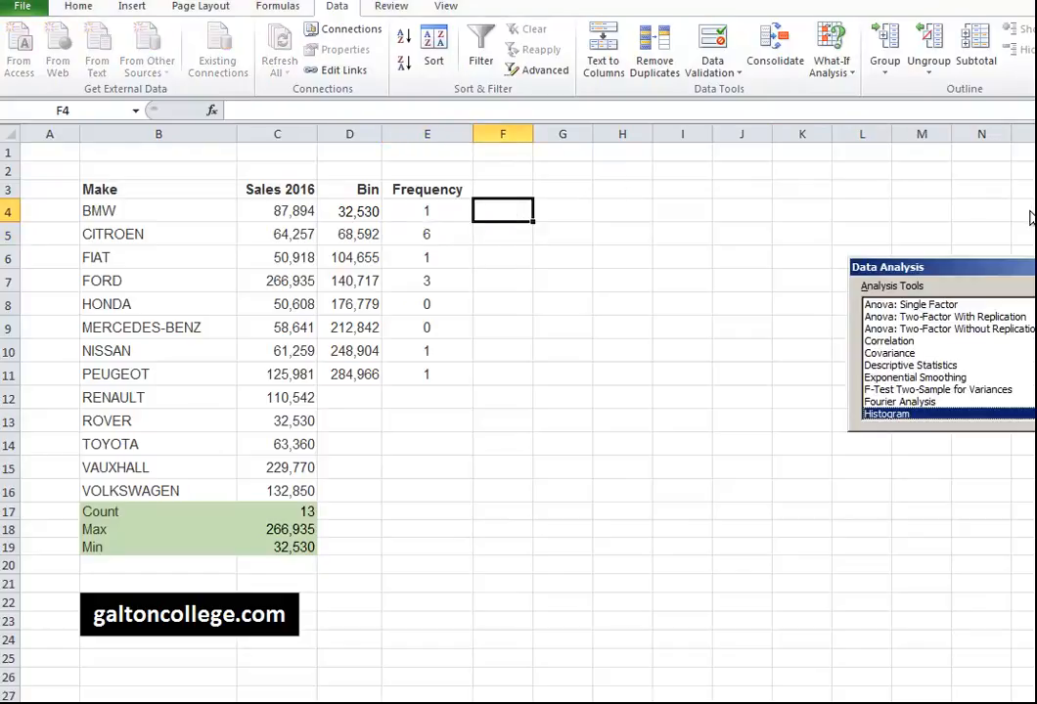
pyautogui.moveTo(1002, 270); pyautogui.dragTo(645, 282)
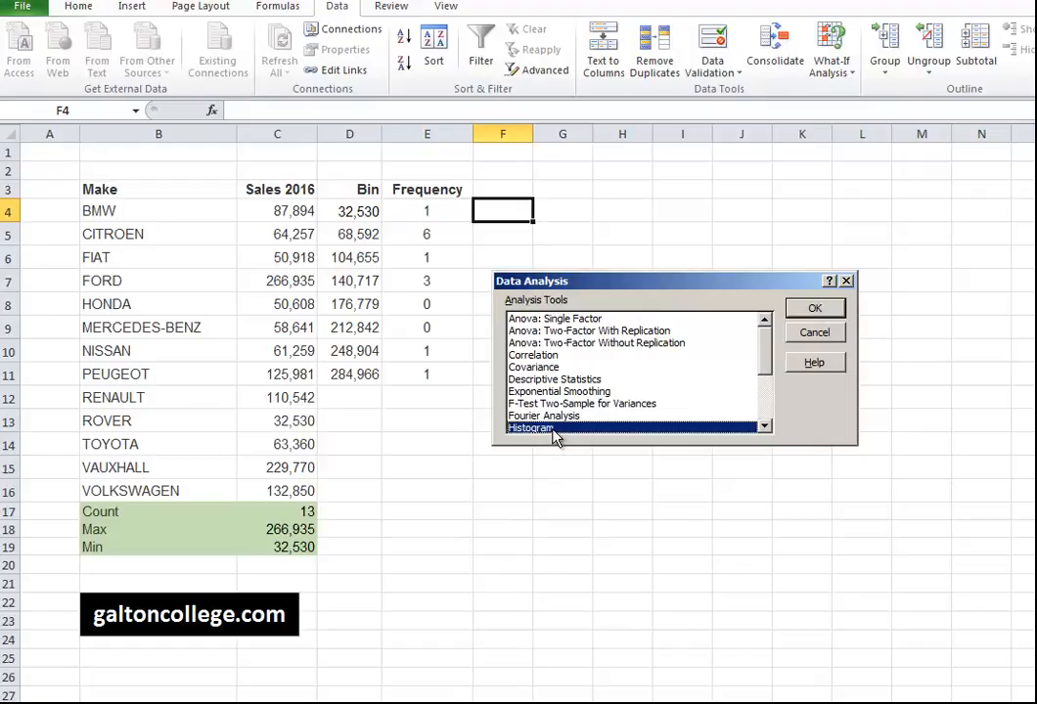
pyautogui.click(818, 311)
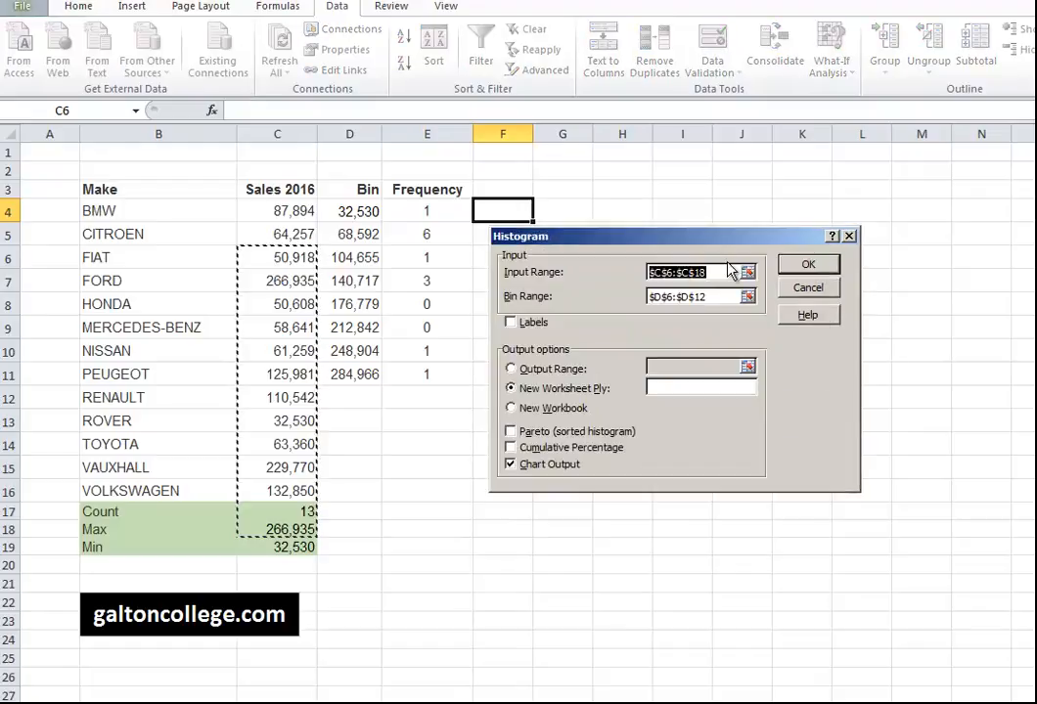
# Set the Histogram dialog's Input Range to the sales figures $C$4:$C$16.
pyautogui.moveTo(733, 237); pyautogui.dragTo(840, 182)
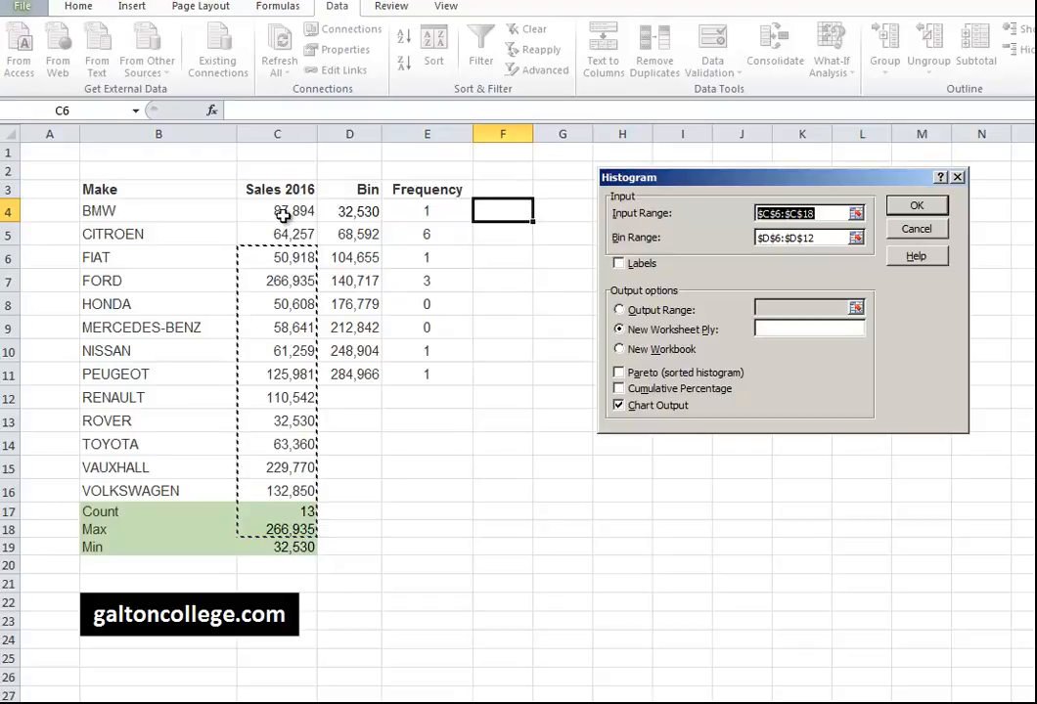
pyautogui.click(360, 213)
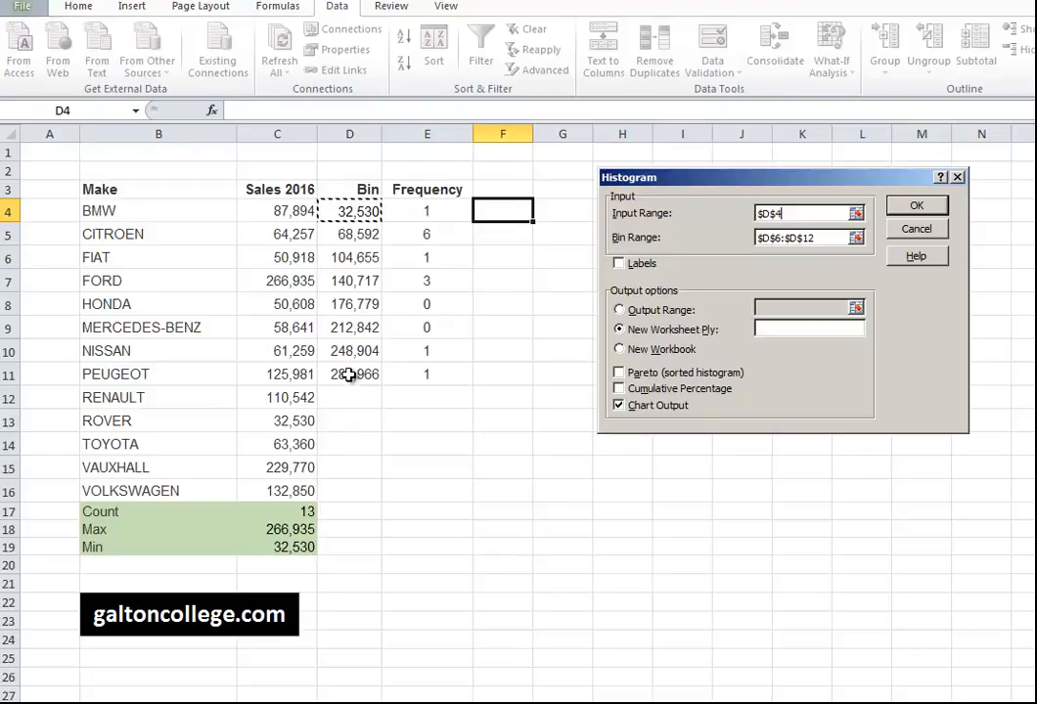
pyautogui.click(349, 373)
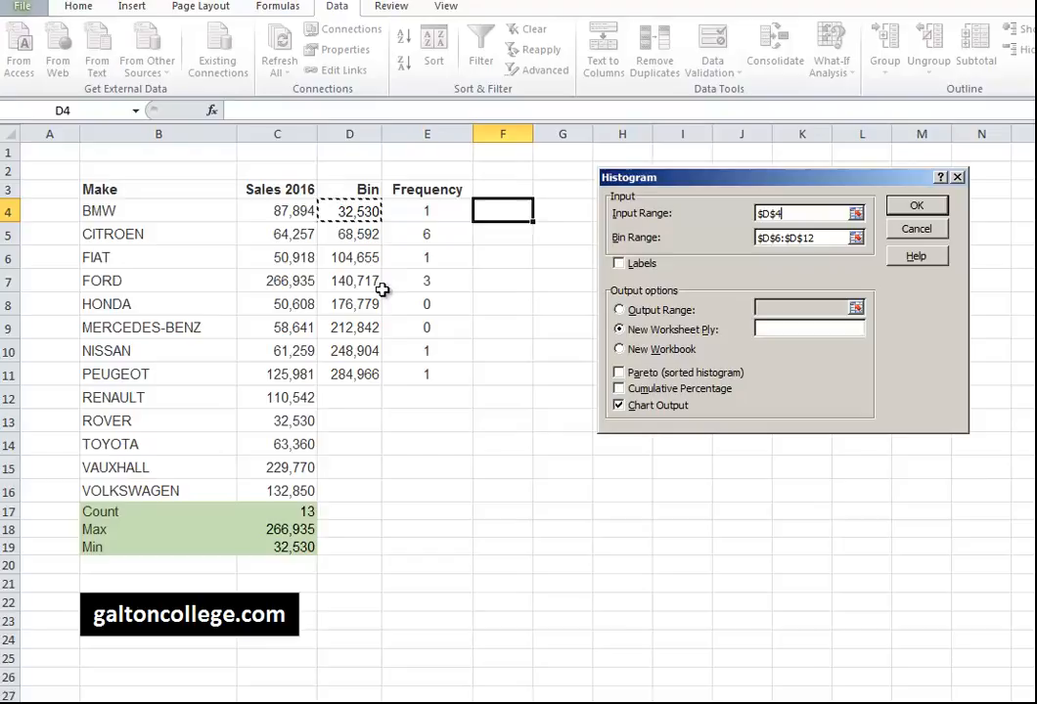
pyautogui.click(304, 214)
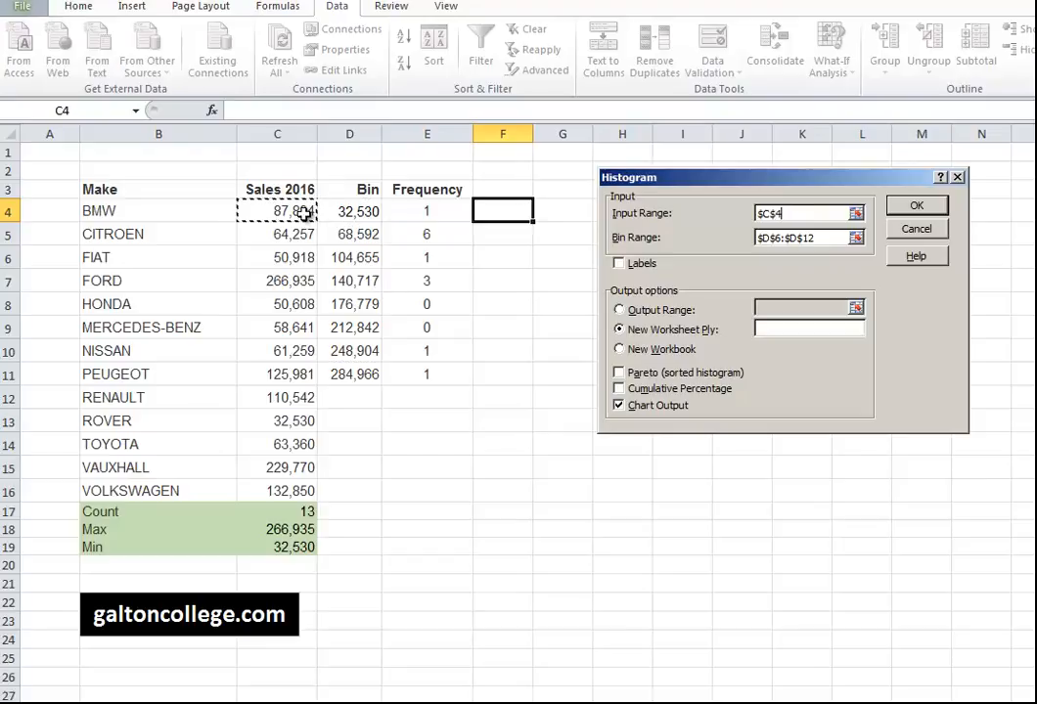
pyautogui.click(290, 489)
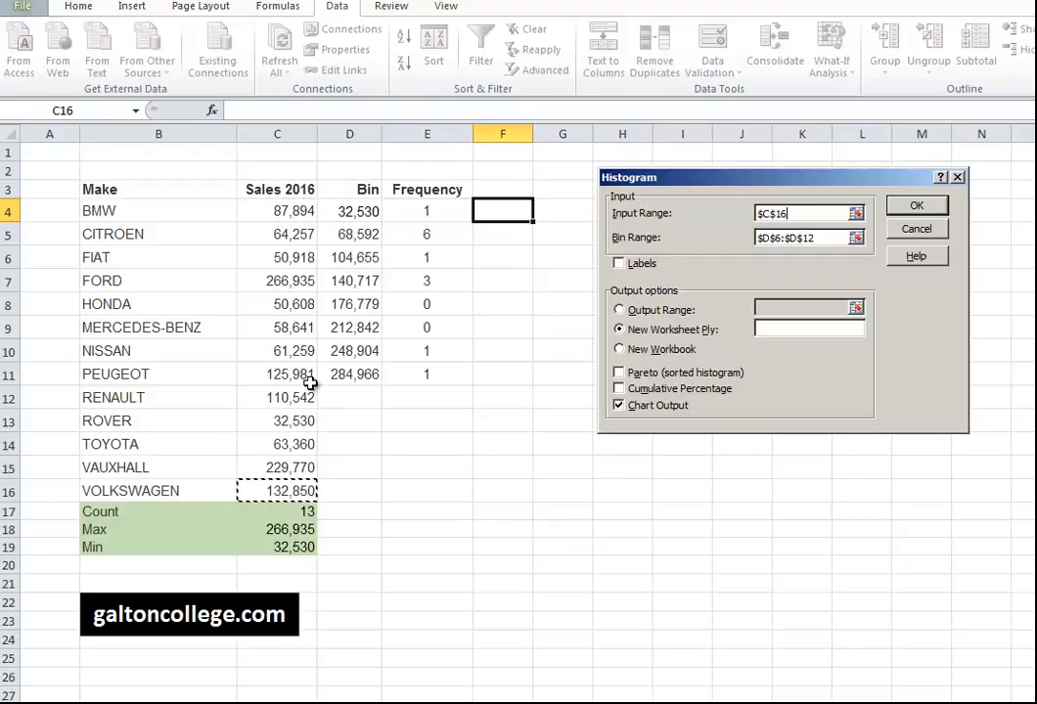
pyautogui.keyDown('shift'); pyautogui.click(290, 210); pyautogui.keyUp('shift')
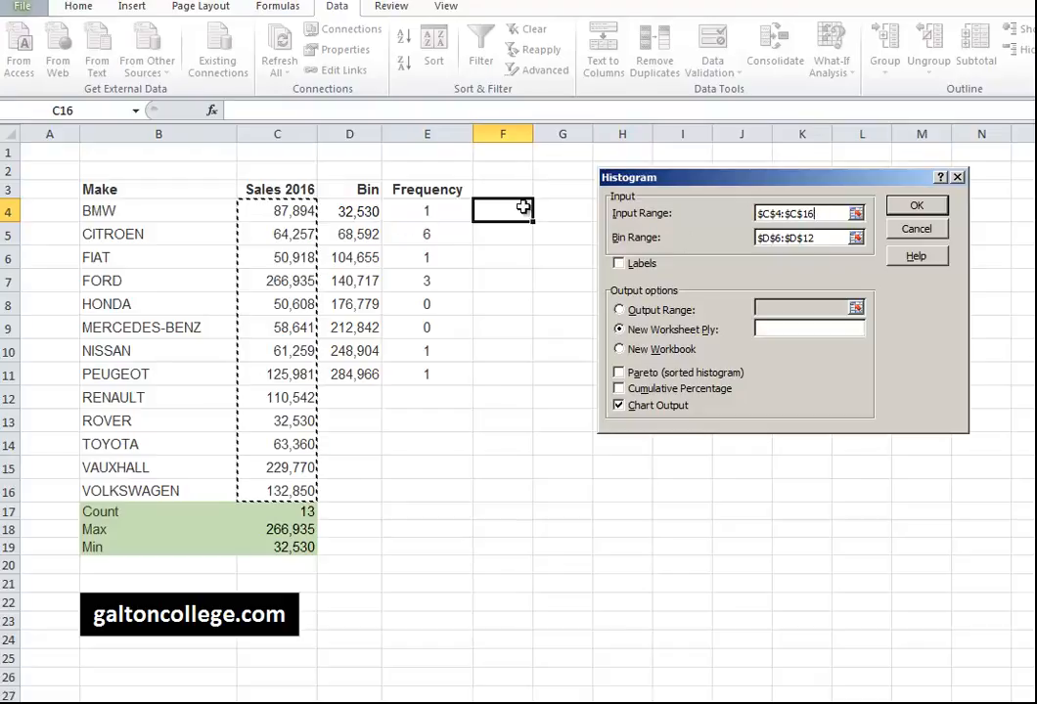
pyautogui.click(824, 238)
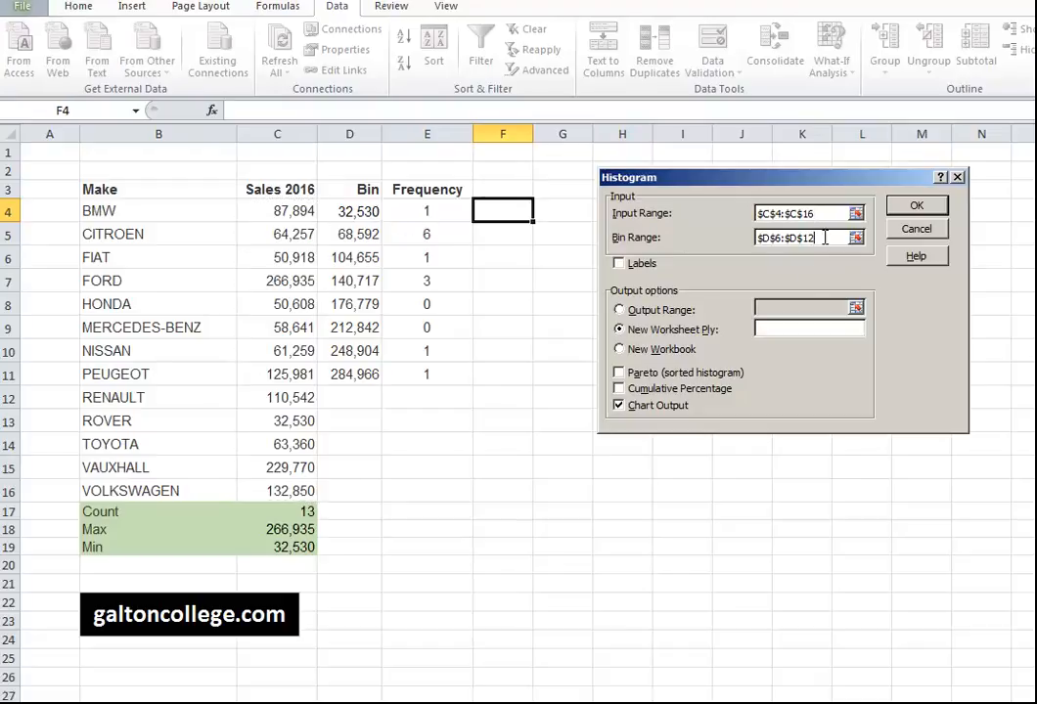
# Replace the bin range with $D$4:$D$11 and run the histogram to a new worksheet with chart output.
pyautogui.click(815, 239)
pyautogui.press('BackSpace')
pyautogui.press('BackSpace')
pyautogui.press('BackSpace')
pyautogui.press('BackSpace')
pyautogui.press('BackSpace')
pyautogui.press('BackSpace')
pyautogui.press('BackSpace')
pyautogui.press('BackSpace')
pyautogui.press('BackSpace')
pyautogui.press('BackSpace')
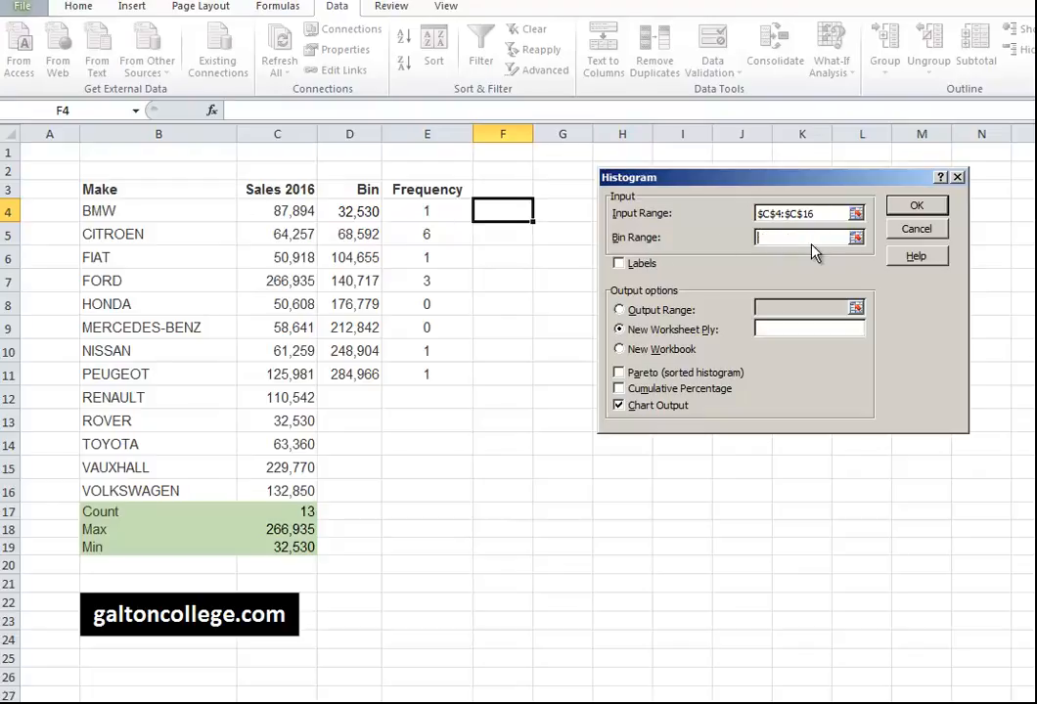
pyautogui.click(352, 211)
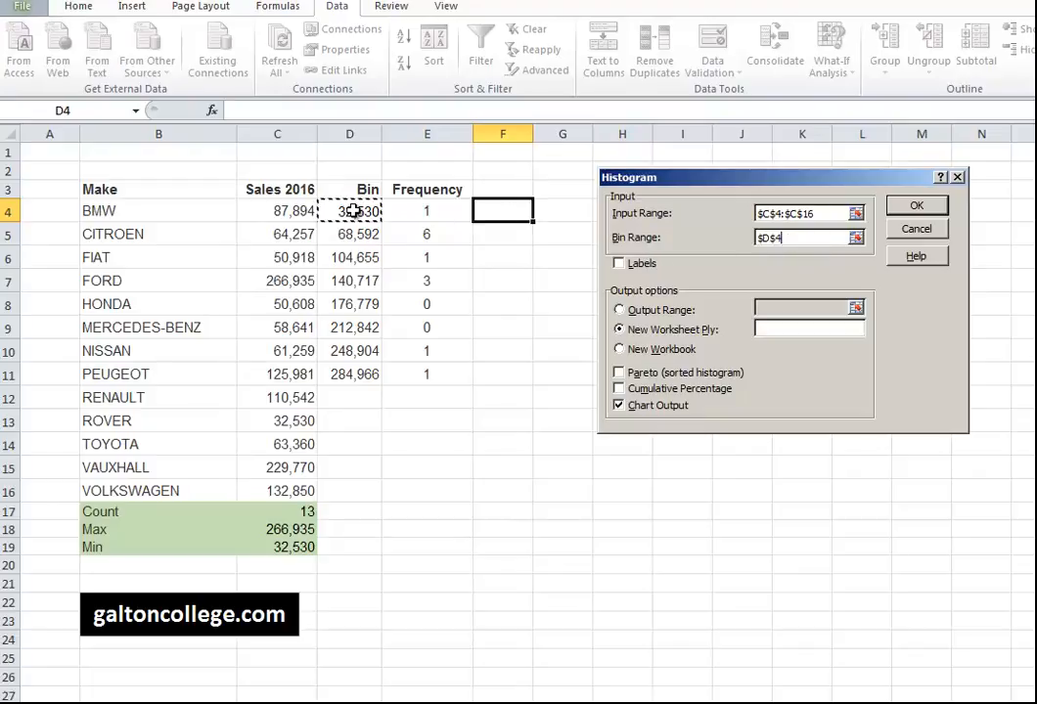
pyautogui.moveTo(355, 249); pyautogui.dragTo(354, 376)
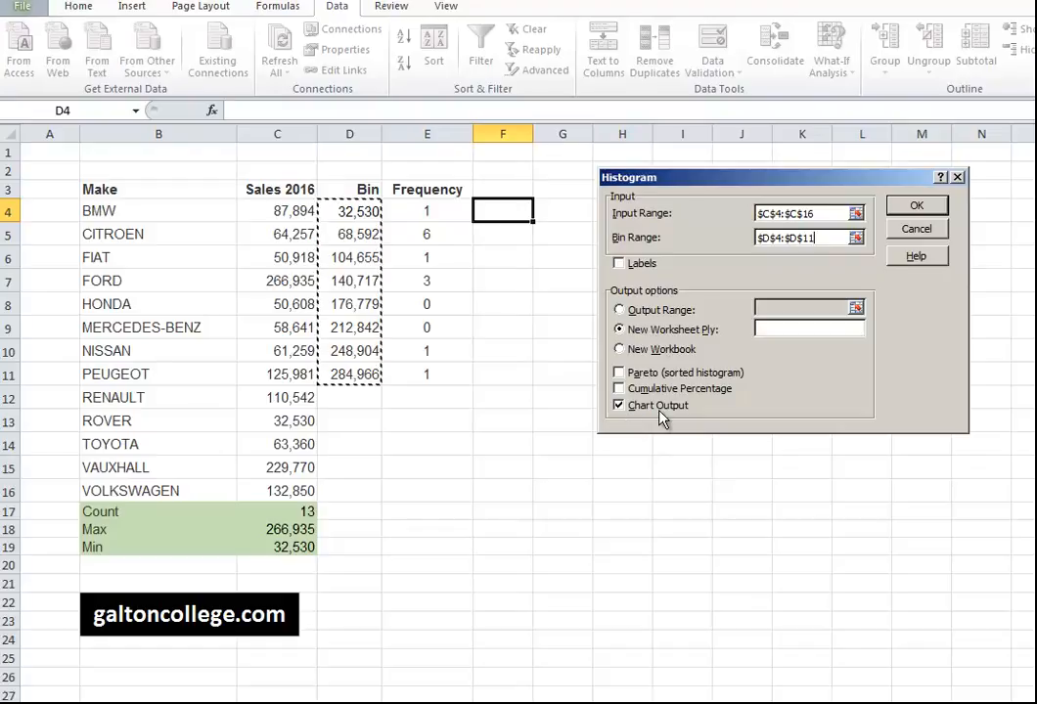
pyautogui.click(913, 208)
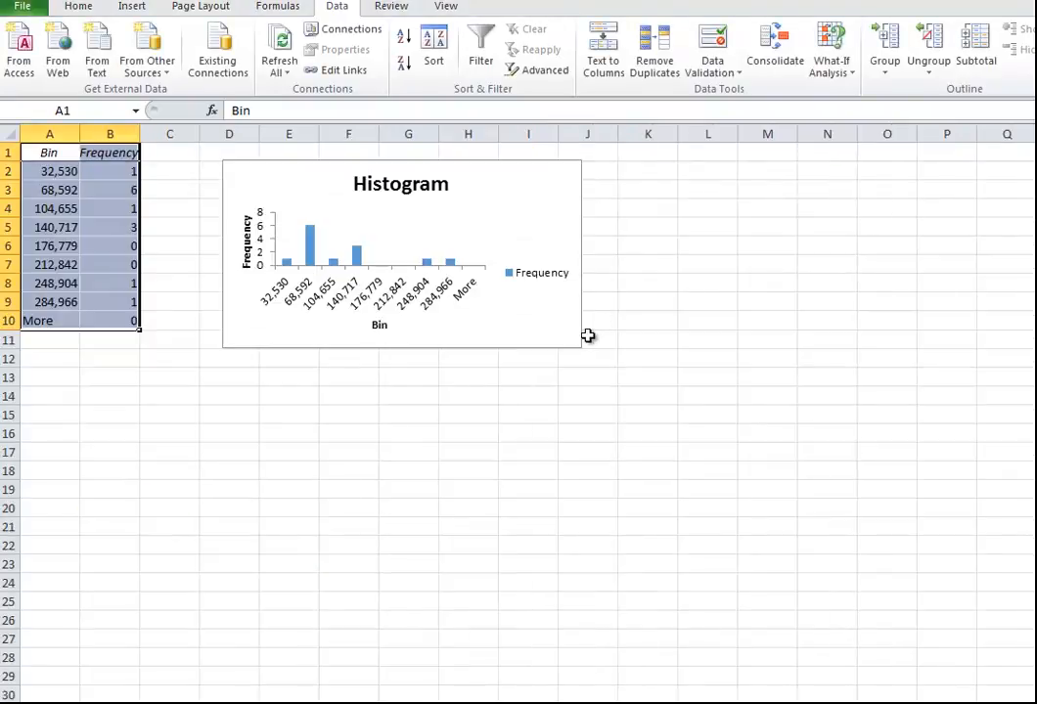
# Enlarge the histogram chart by dragging its bottom-right corner outward.
pyautogui.click(578, 338)
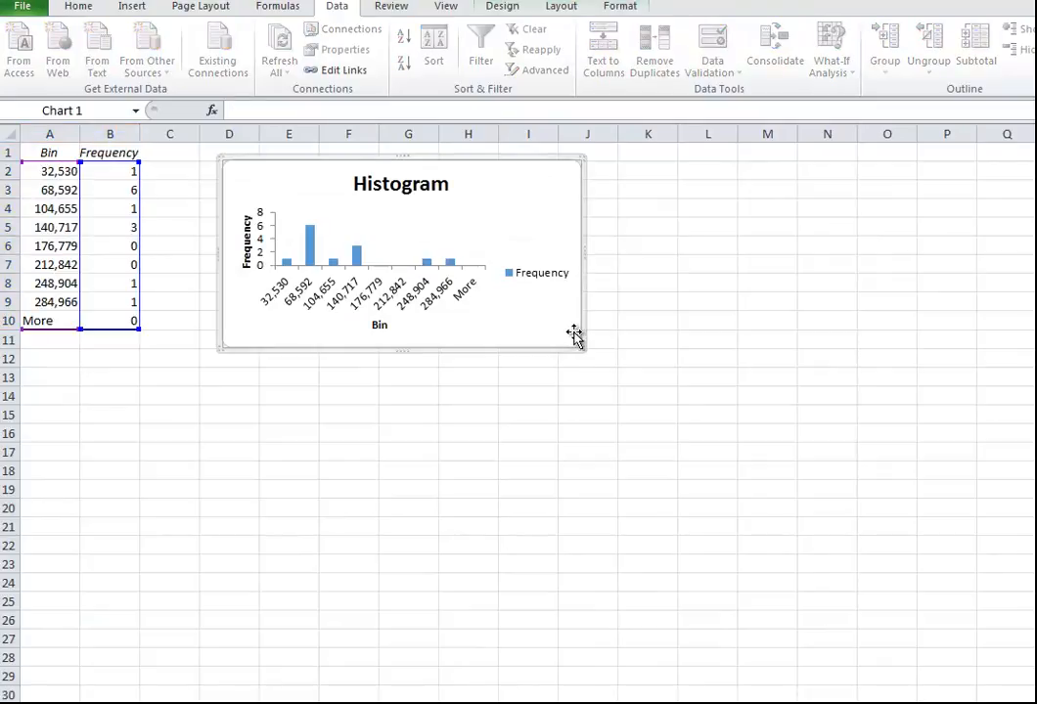
pyautogui.moveTo(581, 348); pyautogui.dragTo(746, 494)
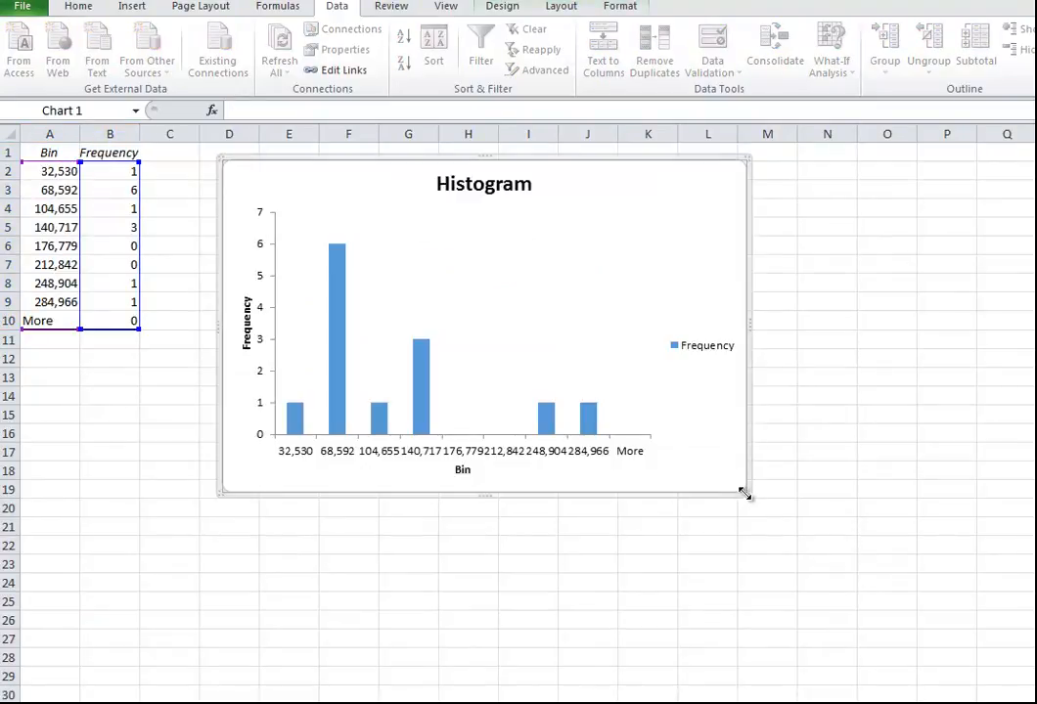
pyautogui.moveTo(745, 494); pyautogui.dragTo(783, 525)
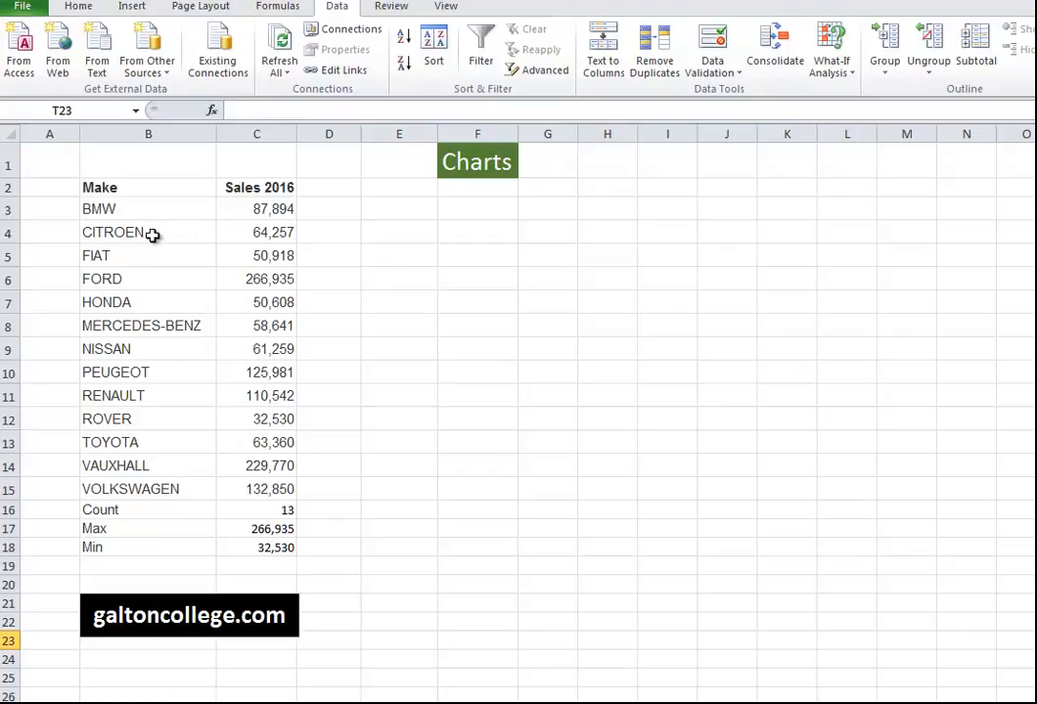
# Select the makes and 2016 sales in B3:C18 and insert a 2-D Clustered Column chart.
pyautogui.moveTo(122, 208); pyautogui.dragTo(266, 549)
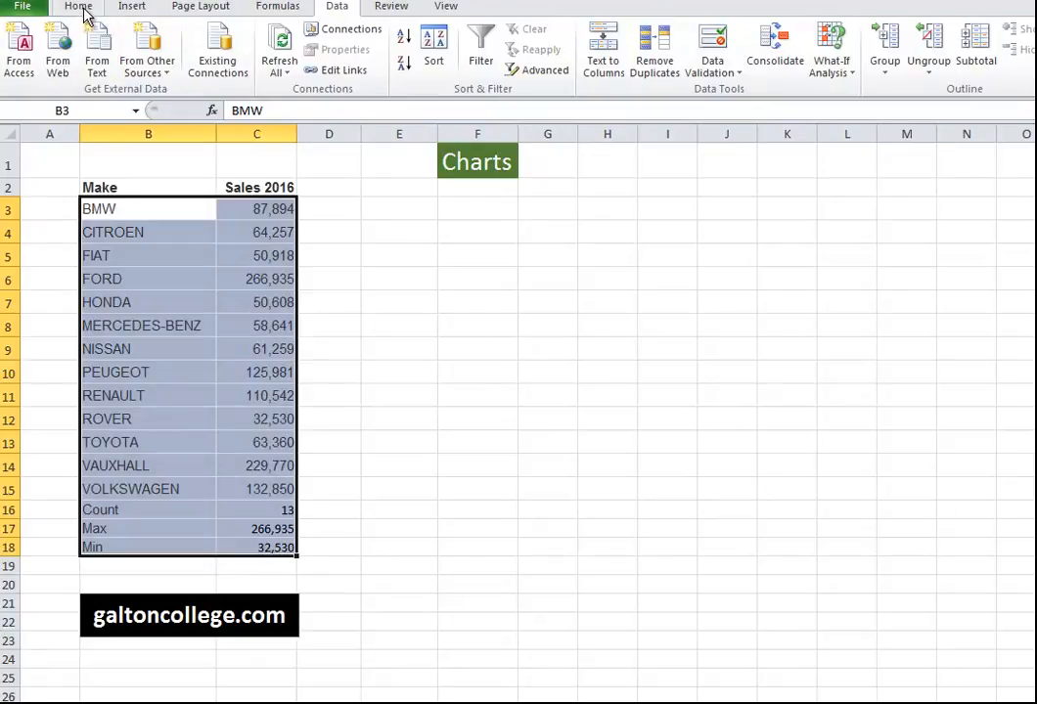
pyautogui.click(133, 8)
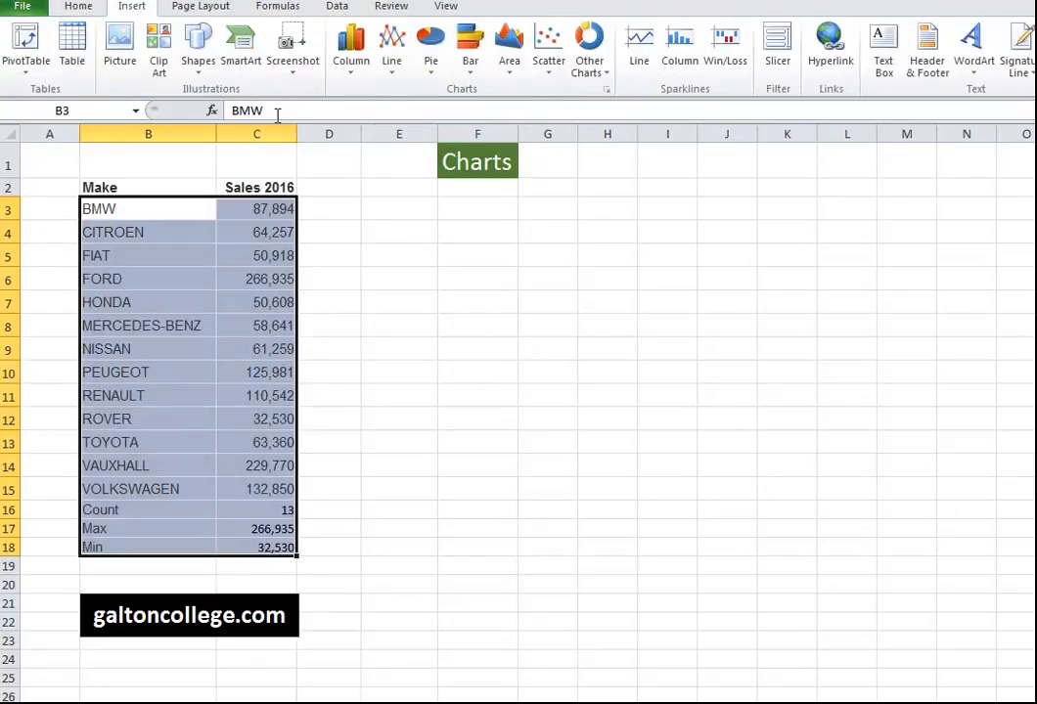
pyautogui.click(354, 66)
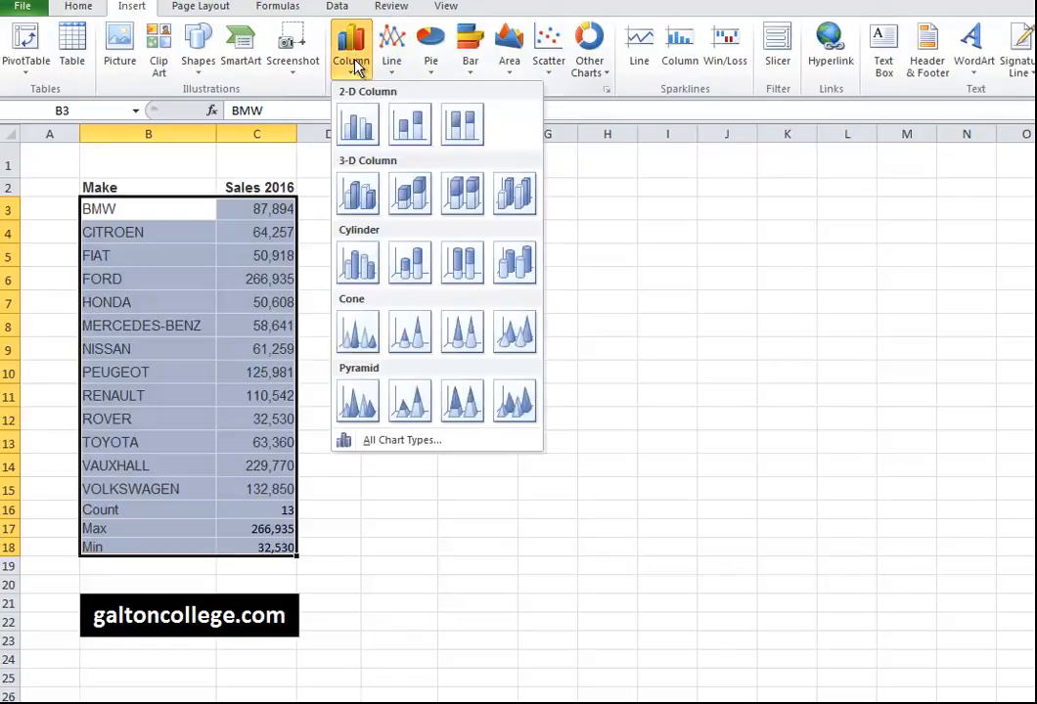
pyautogui.click(359, 124)
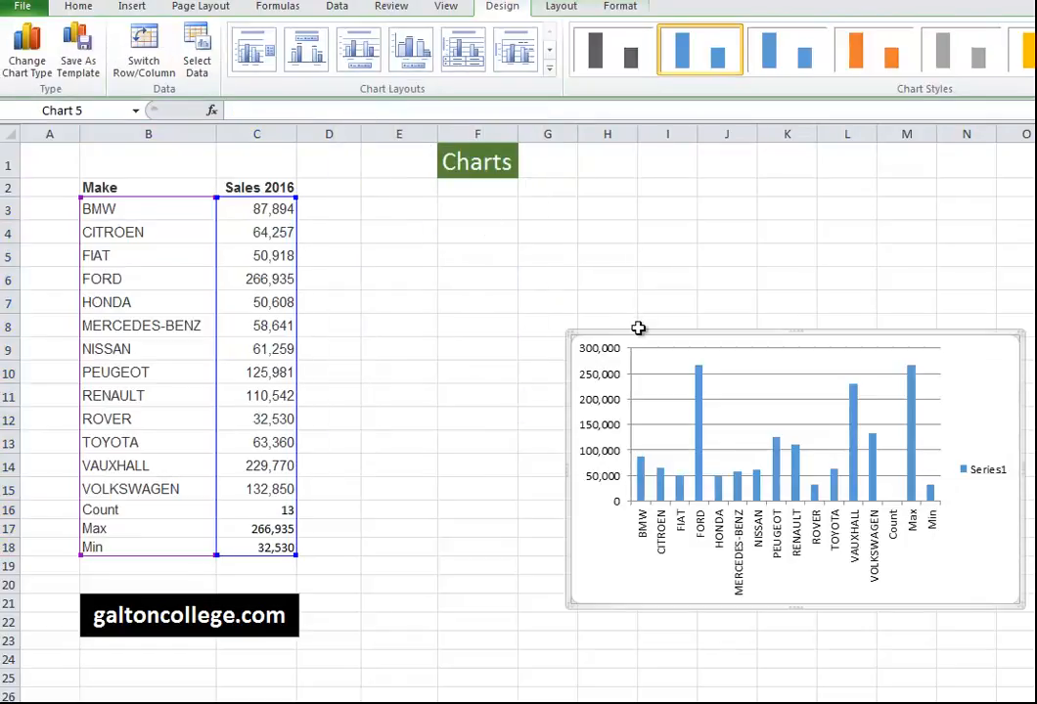
# Move the sales column chart up beside the table and drag its corner to enlarge it.
pyautogui.moveTo(638, 334); pyautogui.dragTo(381, 200)
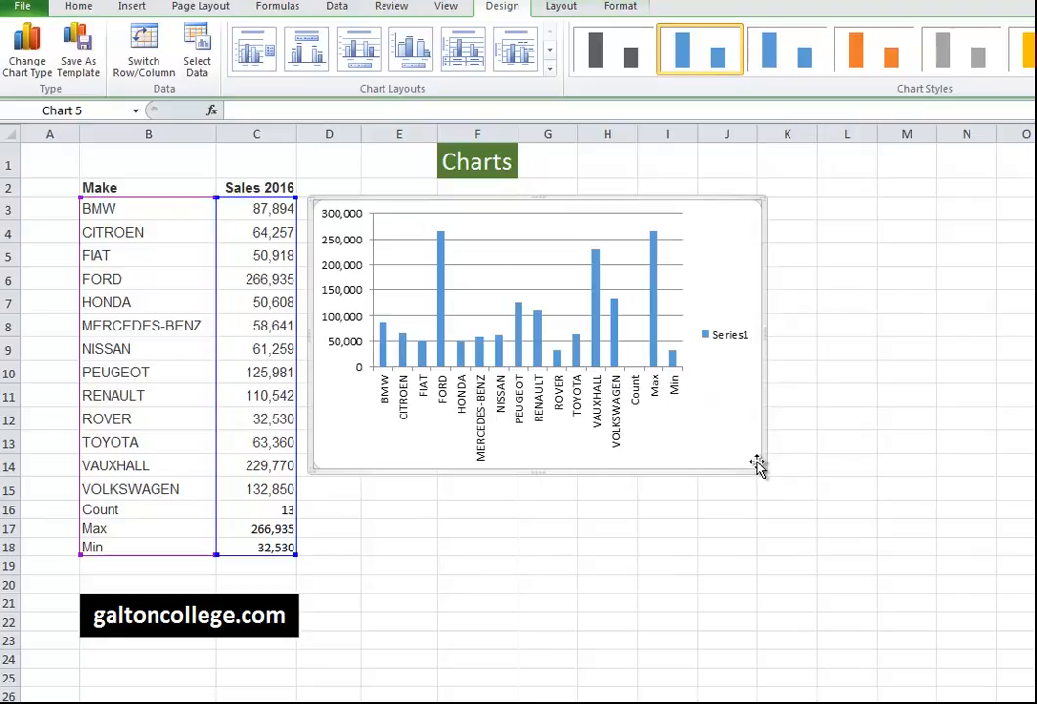
pyautogui.moveTo(759, 470); pyautogui.dragTo(945, 603)
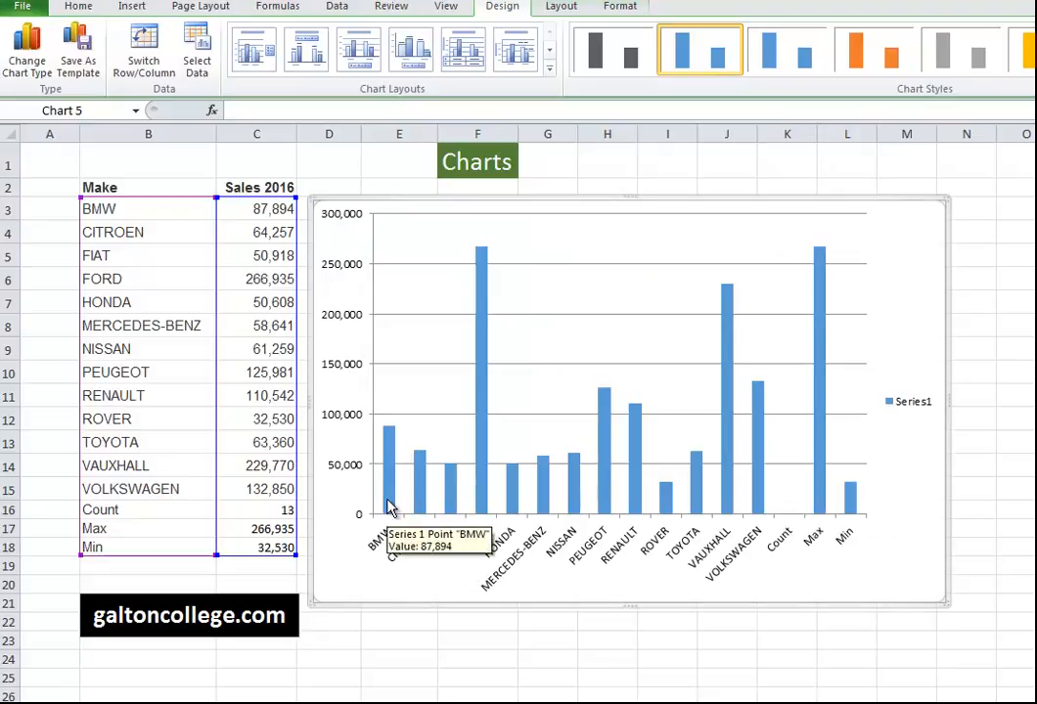
pyautogui.moveTo(394, 440)
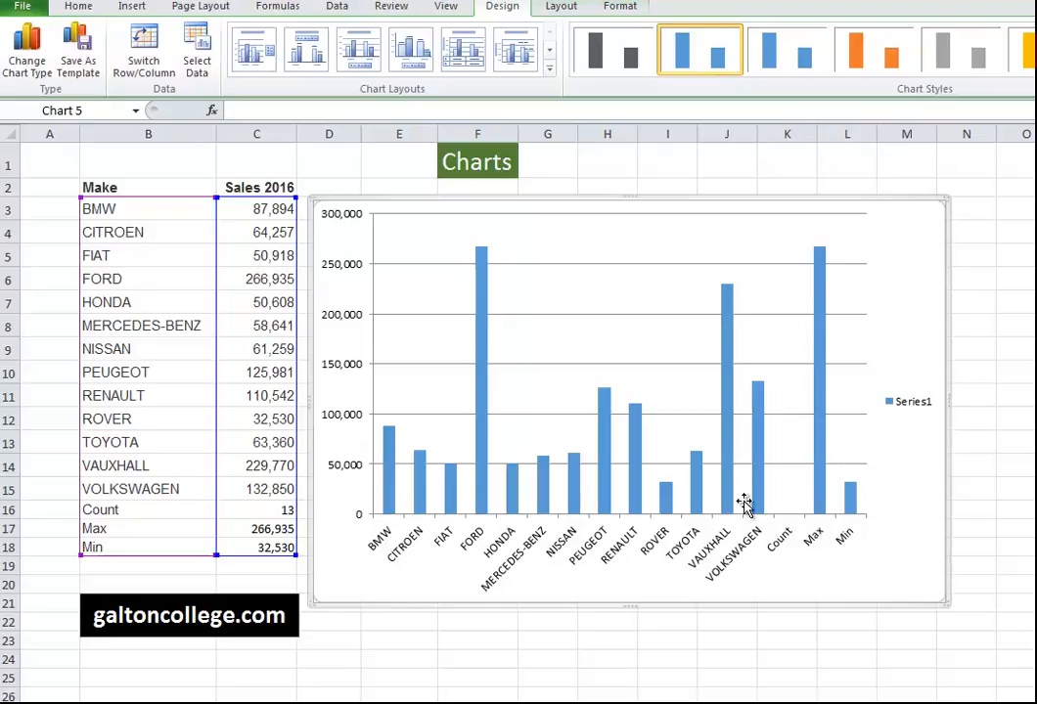
pyautogui.moveTo(755, 392)
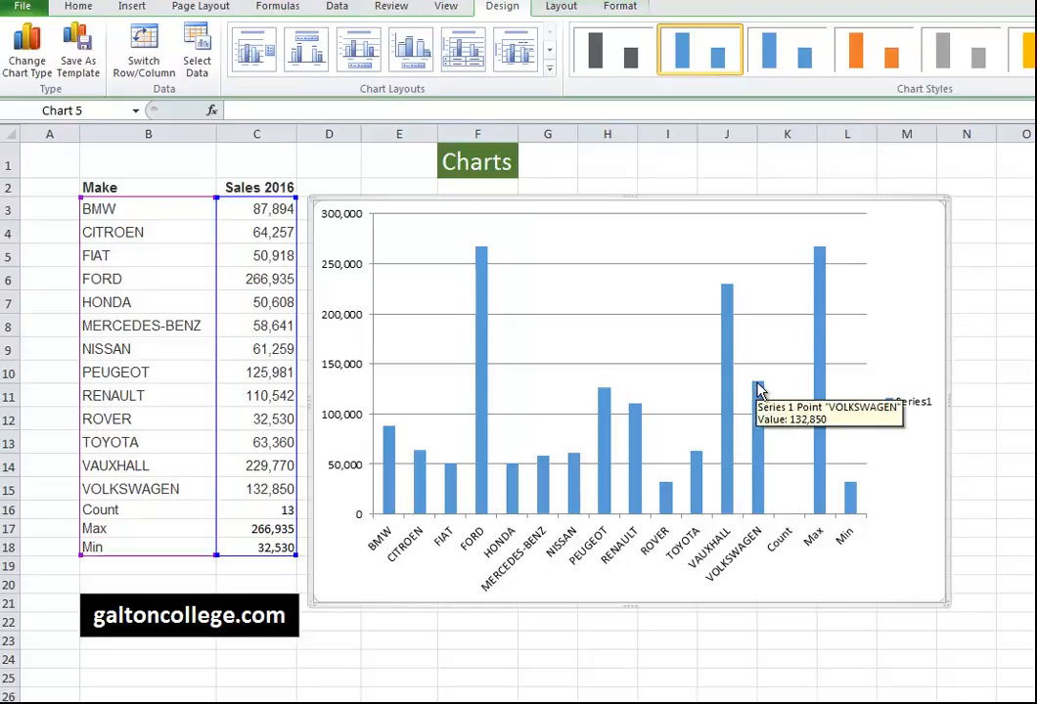